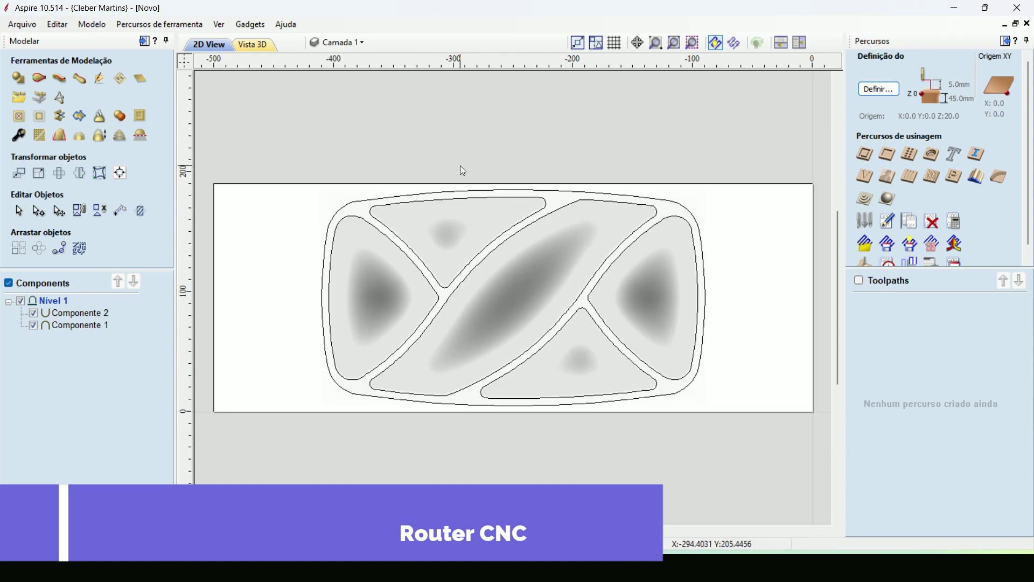
Step: Examine the segmented tray model in the 2D and 3D views
left_click(263, 47)
left_click(201, 44)
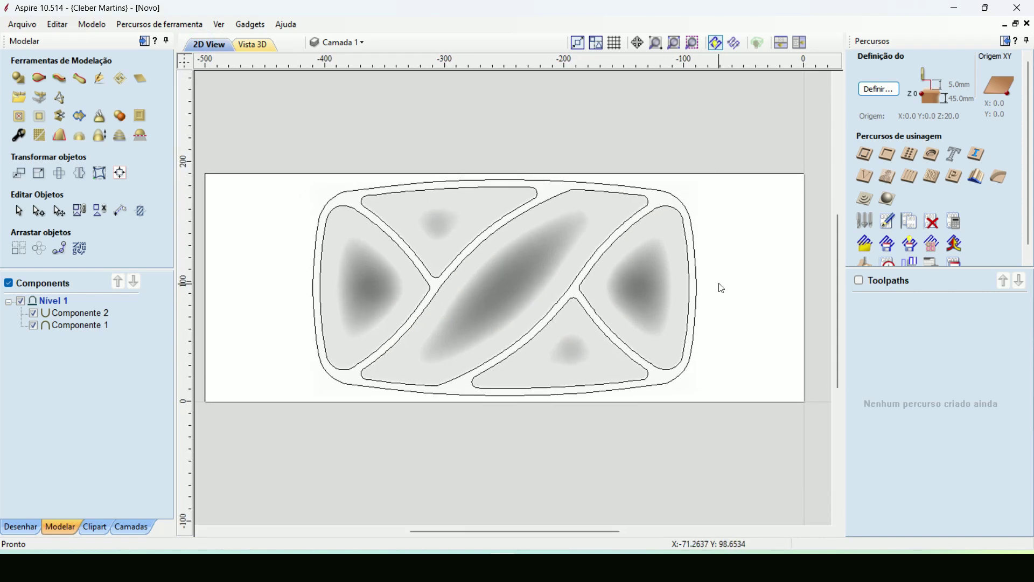
left_click(257, 44)
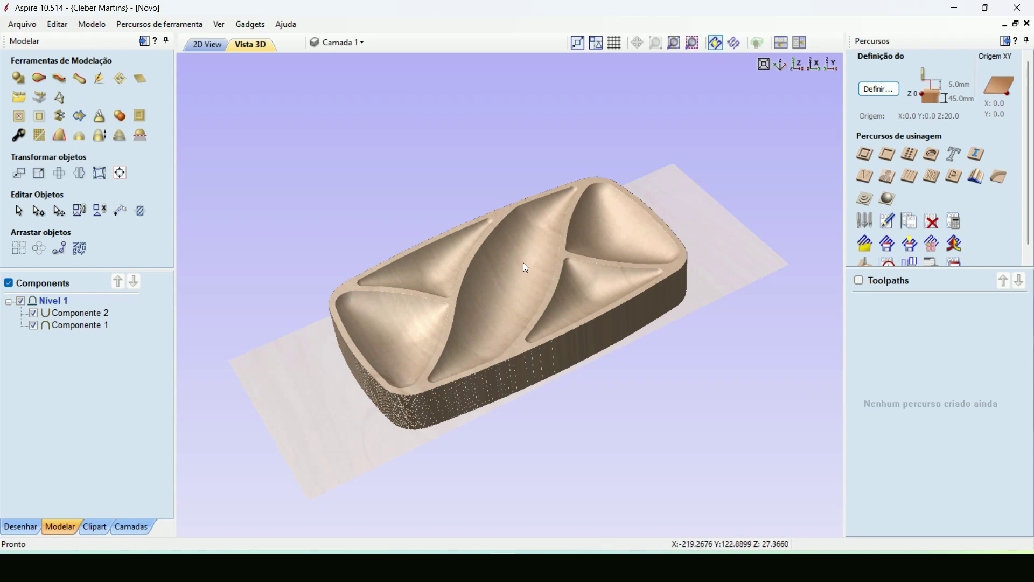
left_click_drag(516, 276, 528, 283)
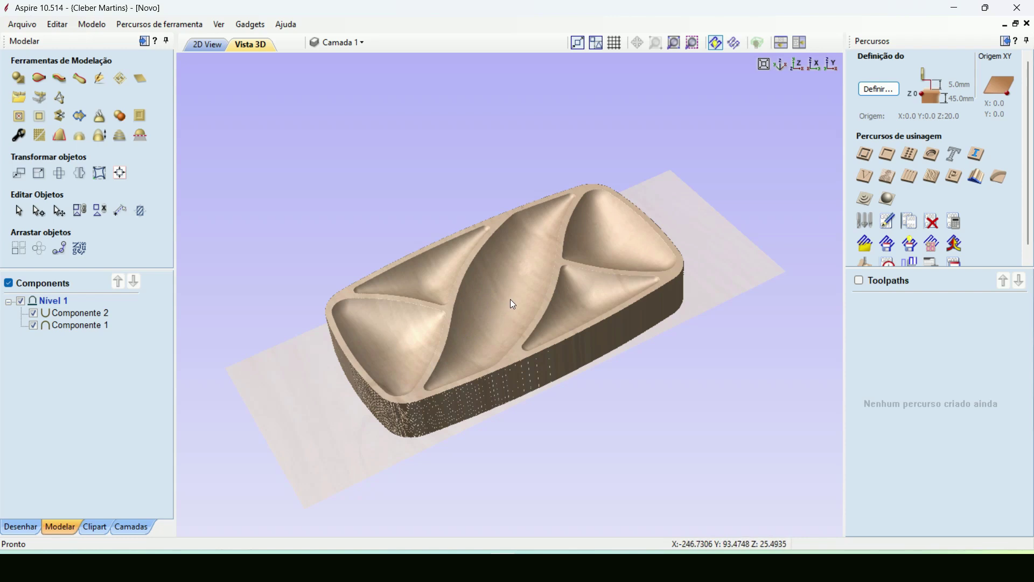
left_click_drag(532, 345, 499, 235)
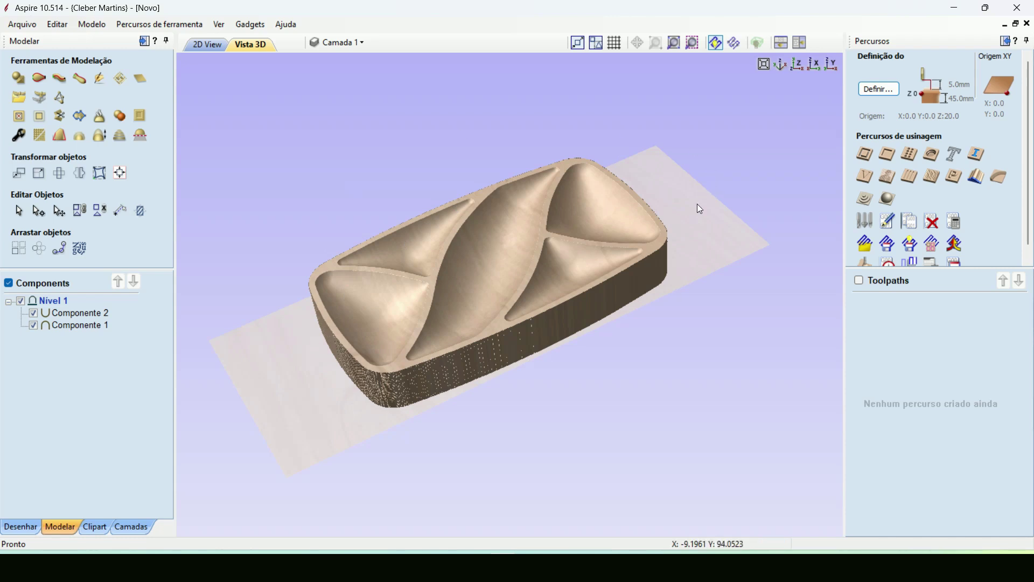
Step: Hide Componente 1, check the remaining component in 3D, and return to the 2D view
left_click(34, 325)
left_click_drag(612, 382, 491, 341)
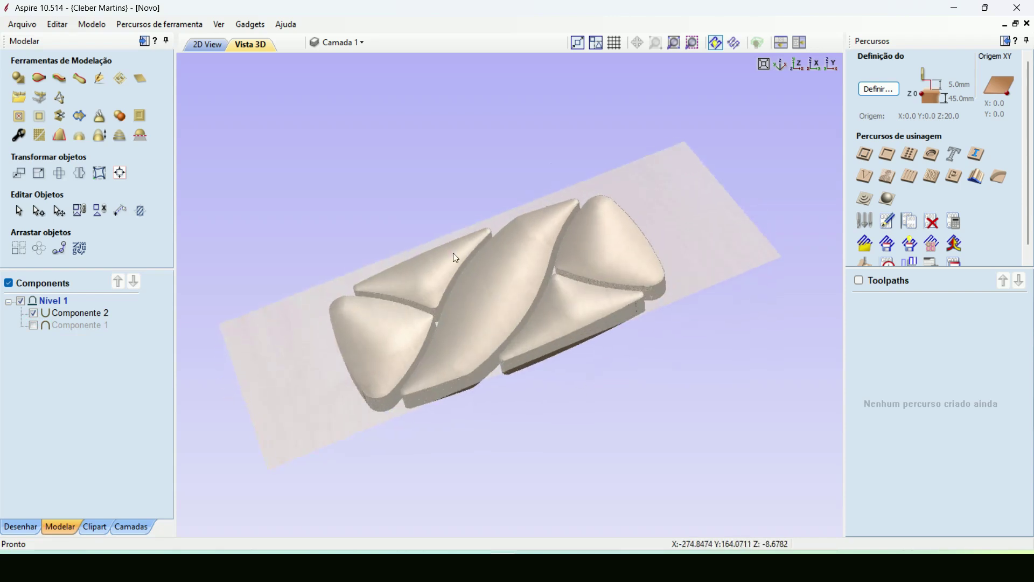
left_click(231, 47)
left_click(480, 283)
left_click(786, 262)
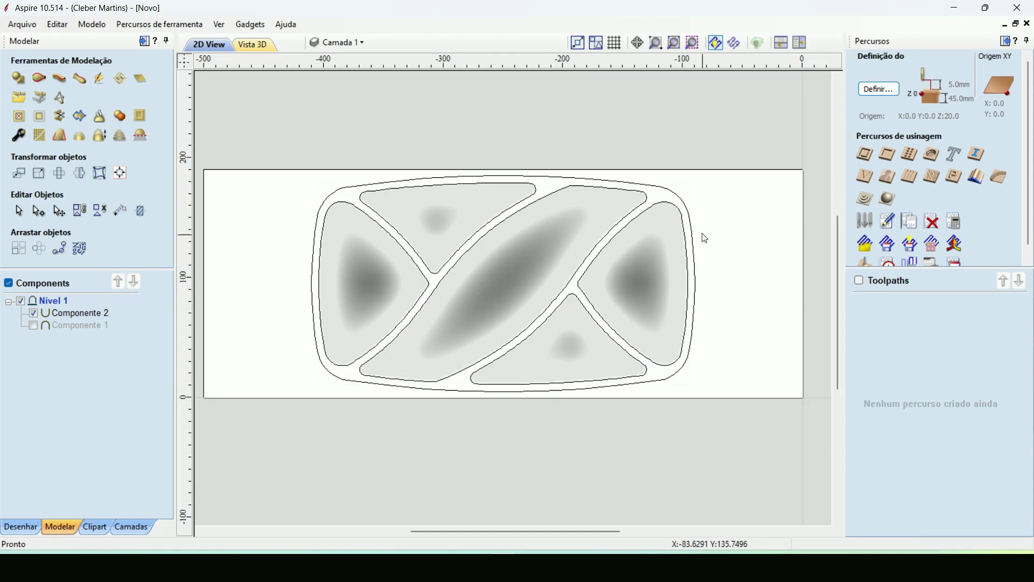
Step: Examine the tray's cavities and outer outline in 2D by selecting Componente 2 and the surrounding vectors
left_click(382, 177)
left_click(290, 253)
left_click(364, 263)
left_click(443, 214)
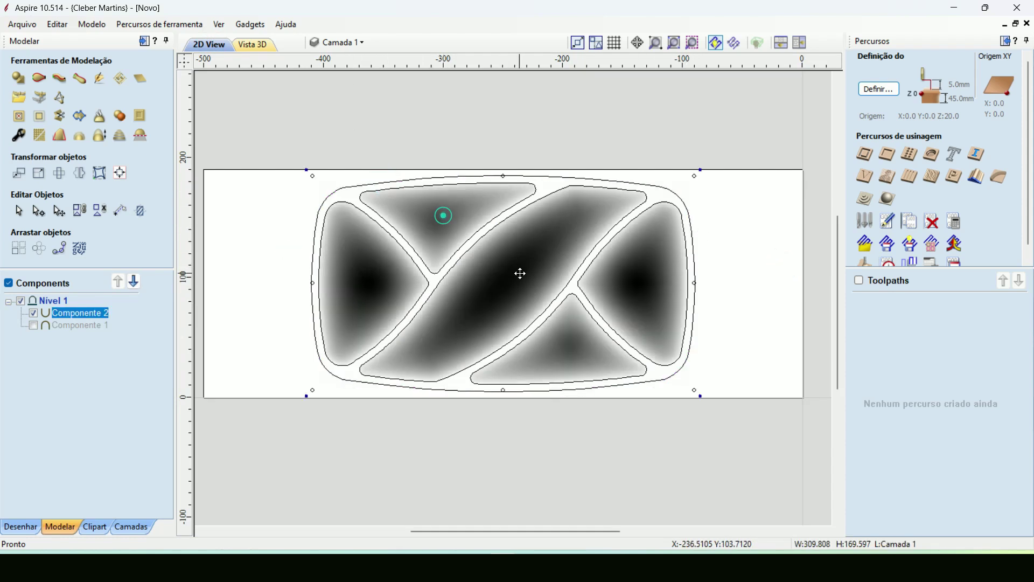
left_click(767, 277)
left_click(671, 283)
left_click(714, 258)
left_click(655, 262)
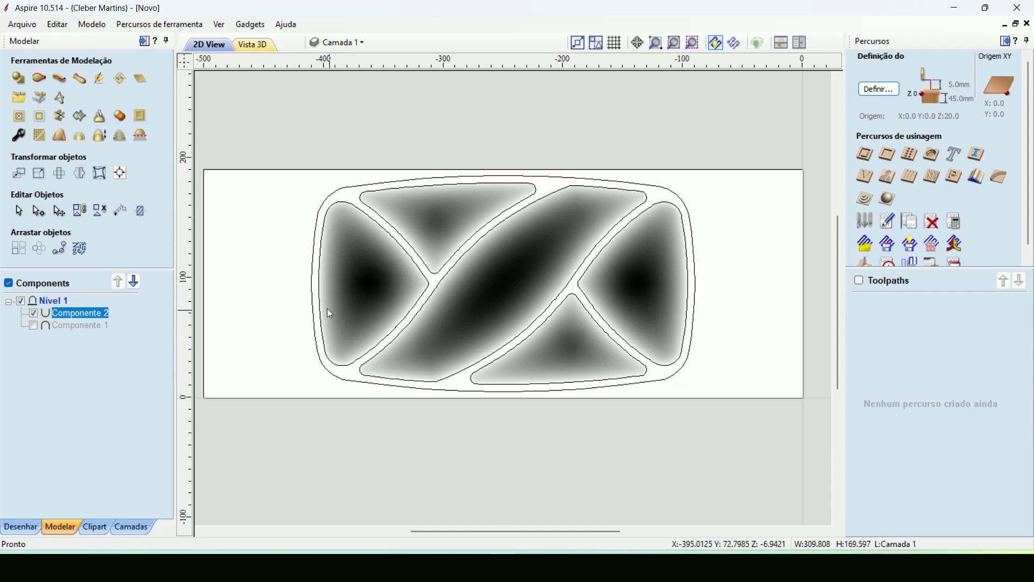
left_click(312, 262)
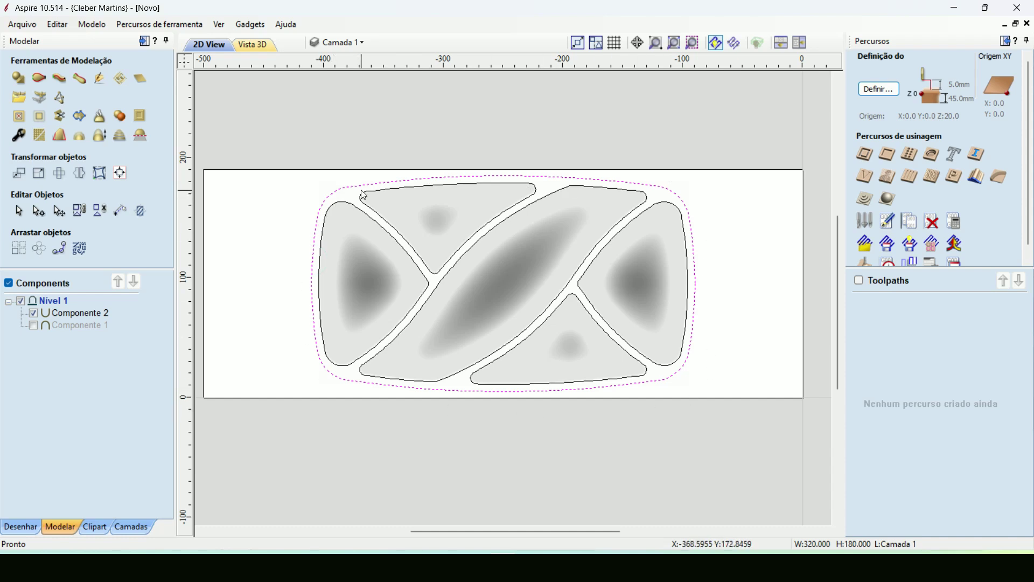
left_click_drag(291, 142, 707, 408)
left_click(393, 155)
left_click(423, 217)
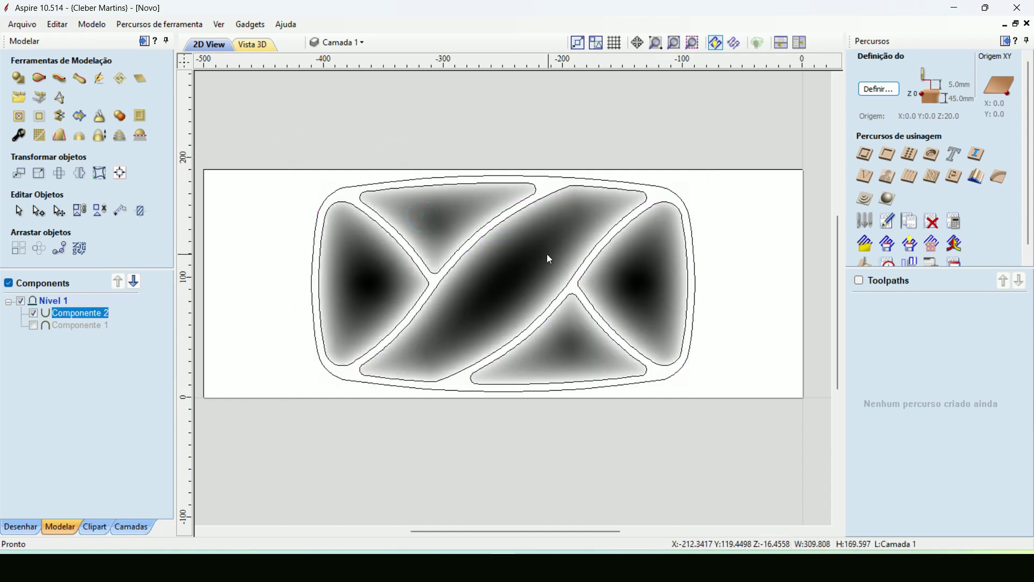
left_click(671, 190)
left_click(710, 239)
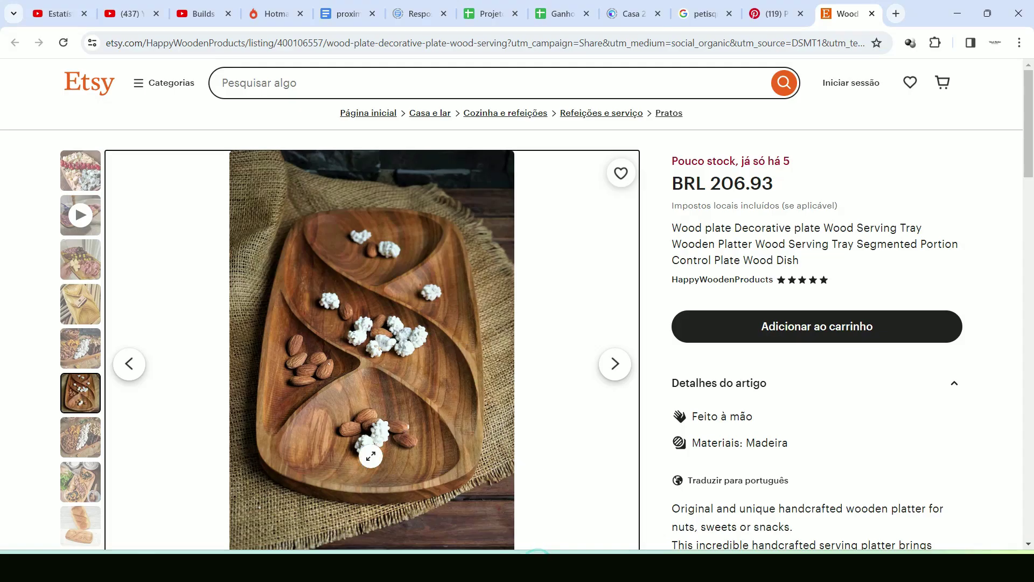
Step: Look through the Etsy listing's photos of the segmented wooden serving tray and return to Aspire
left_click(80, 524)
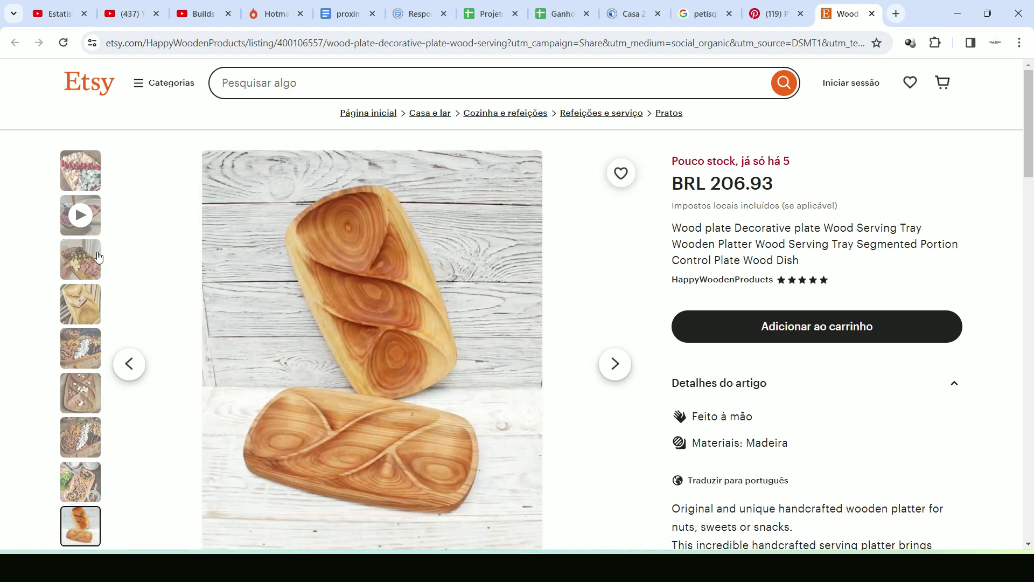
left_click(90, 318)
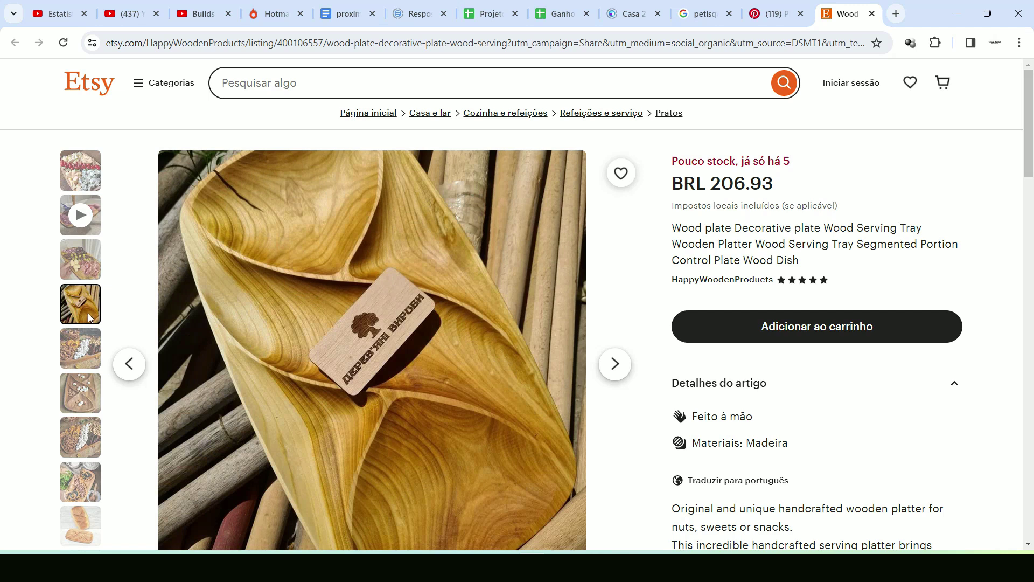
left_click(81, 348)
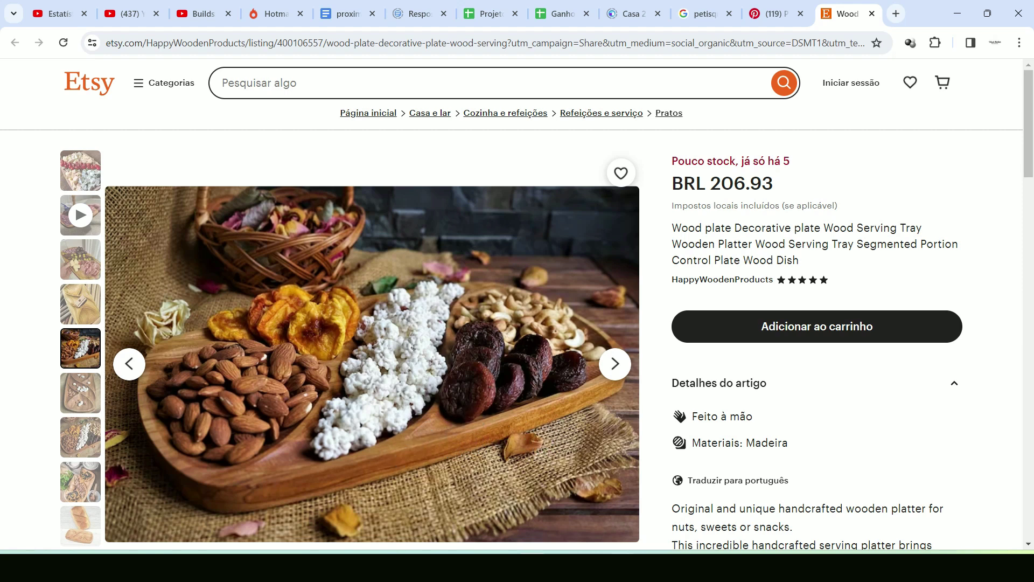
left_click(504, 567)
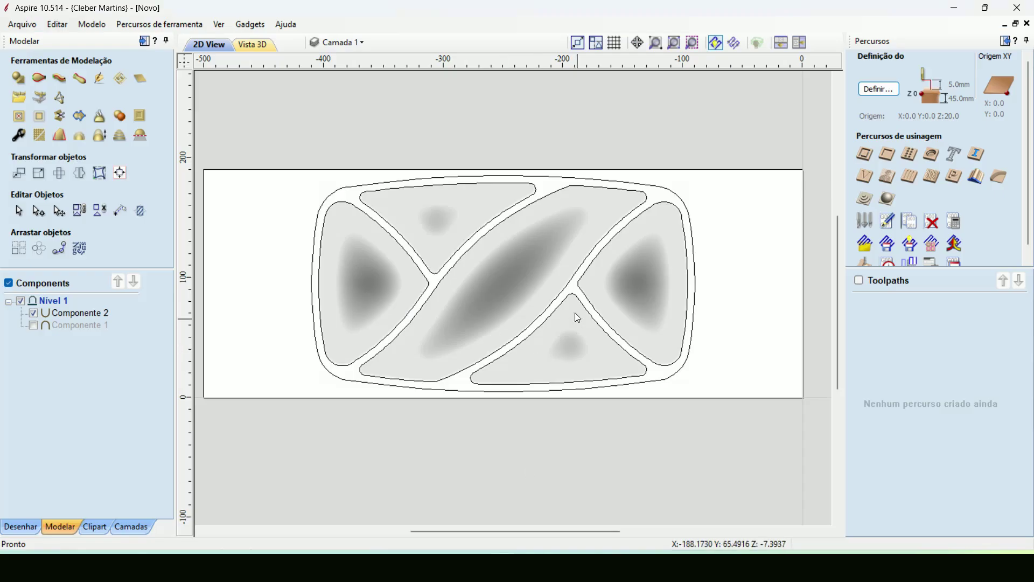
Step: Check the cavity component in the 3D view and select Componente 2 in the 2D view
left_click(490, 254)
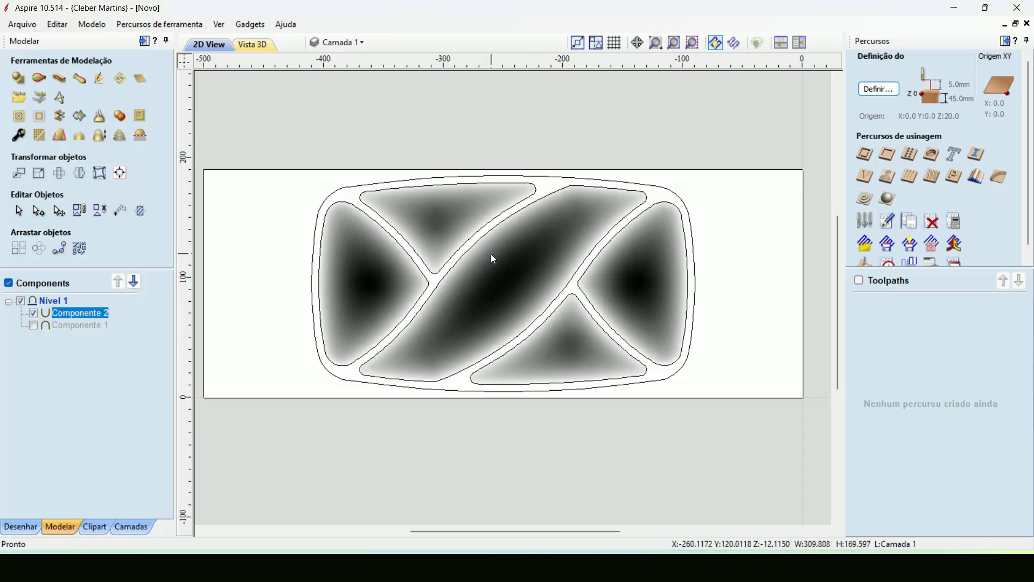
left_click(451, 136)
left_click(260, 44)
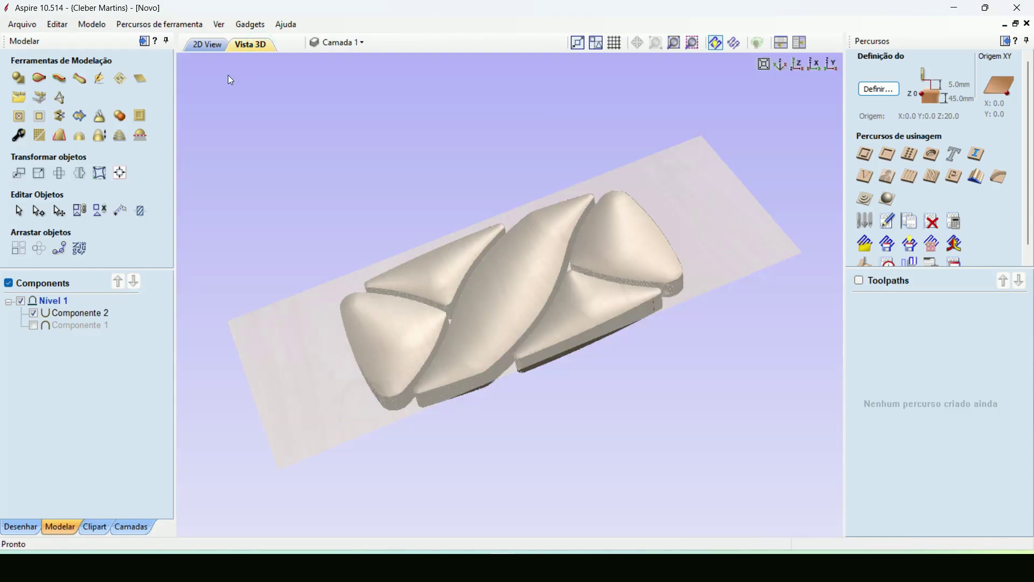
left_click(206, 44)
left_click(523, 252)
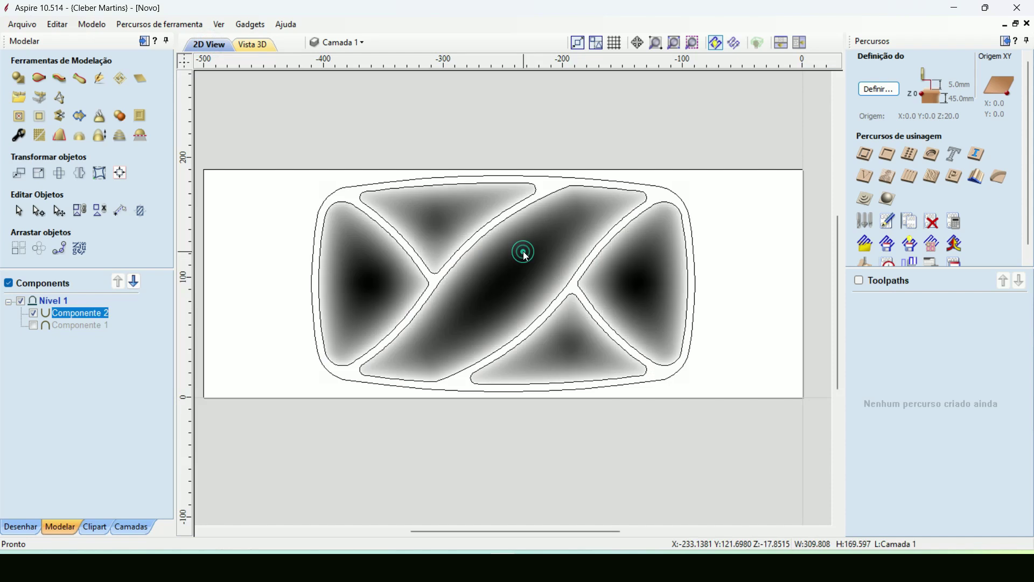
left_click(627, 138)
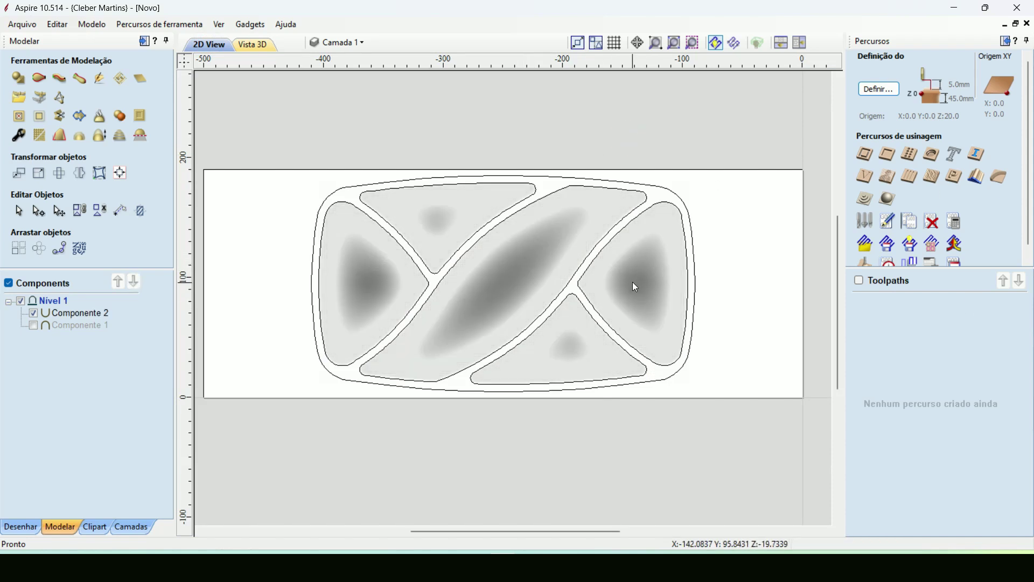
left_click(657, 267)
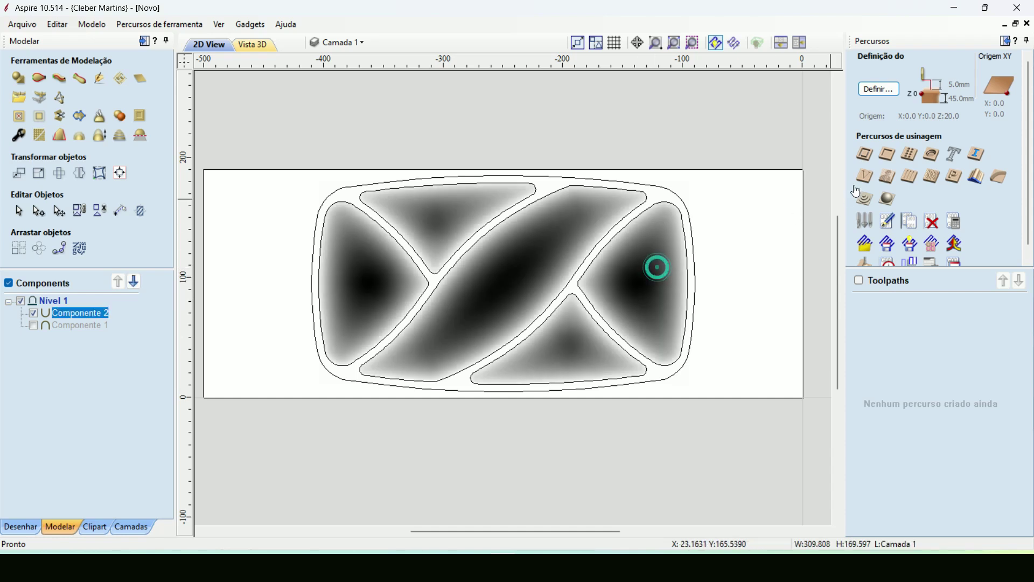
Step: Compare the Cônica esférica cutters with the other tools for a 3D finishing toolpath, and leave without choosing one
left_click(890, 201)
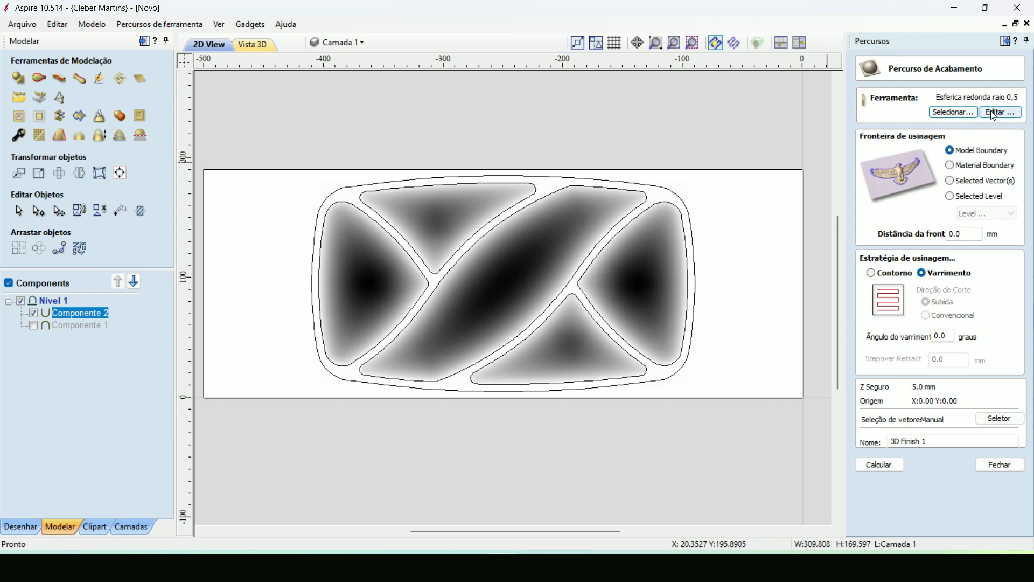
left_click(962, 112)
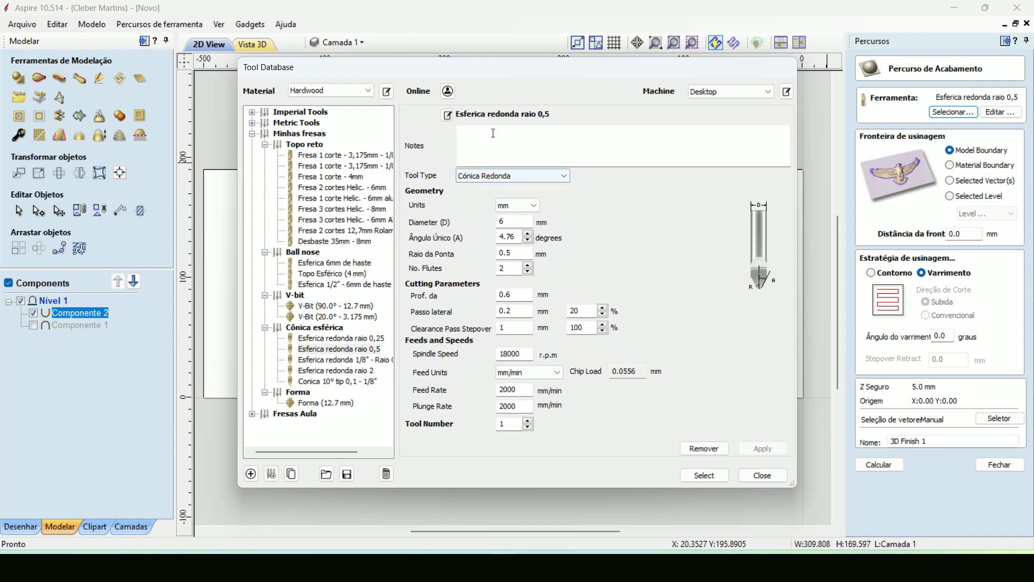
left_click(328, 328)
left_click(340, 340)
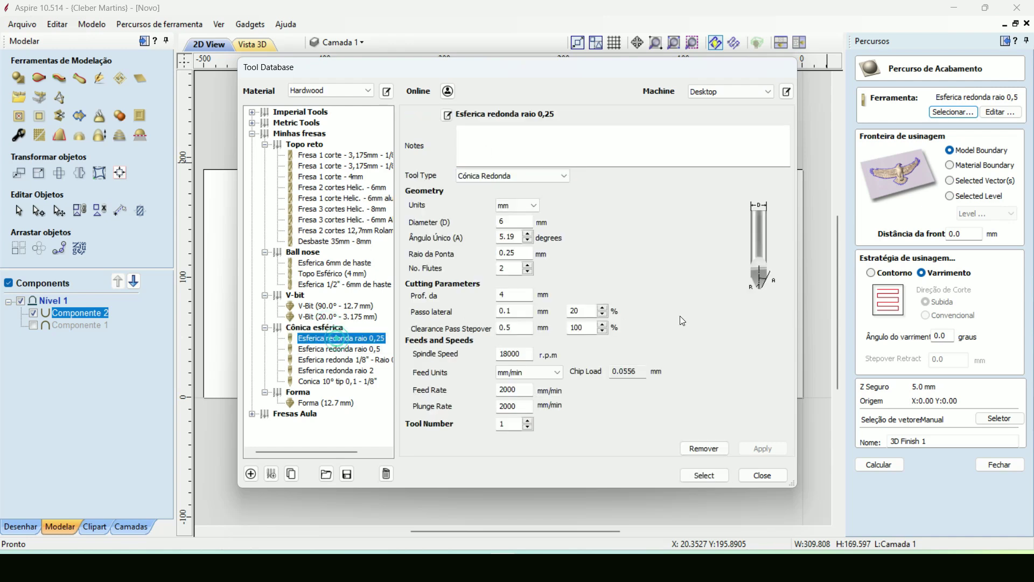
left_click(358, 349)
left_click(355, 360)
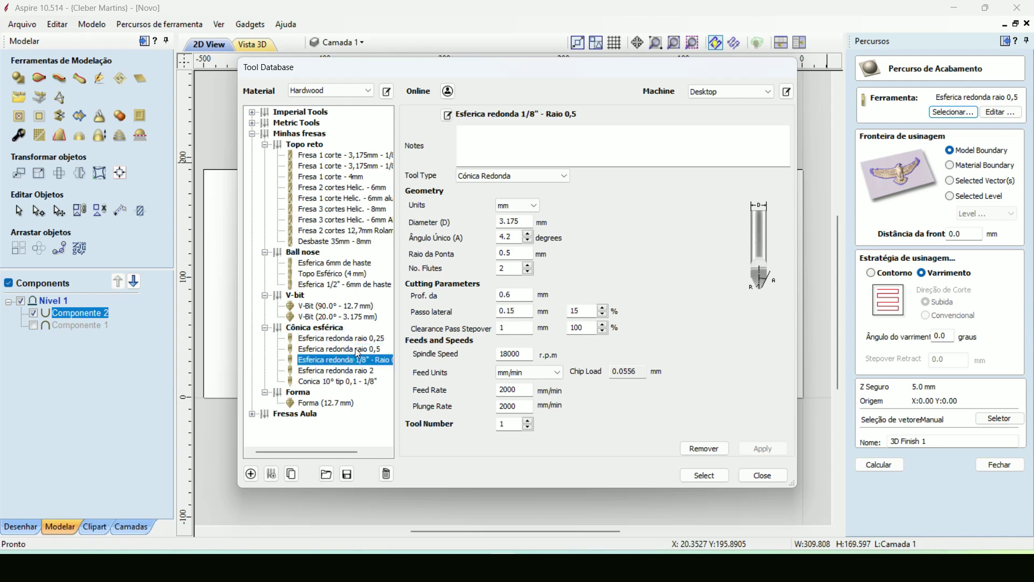
left_click(357, 338)
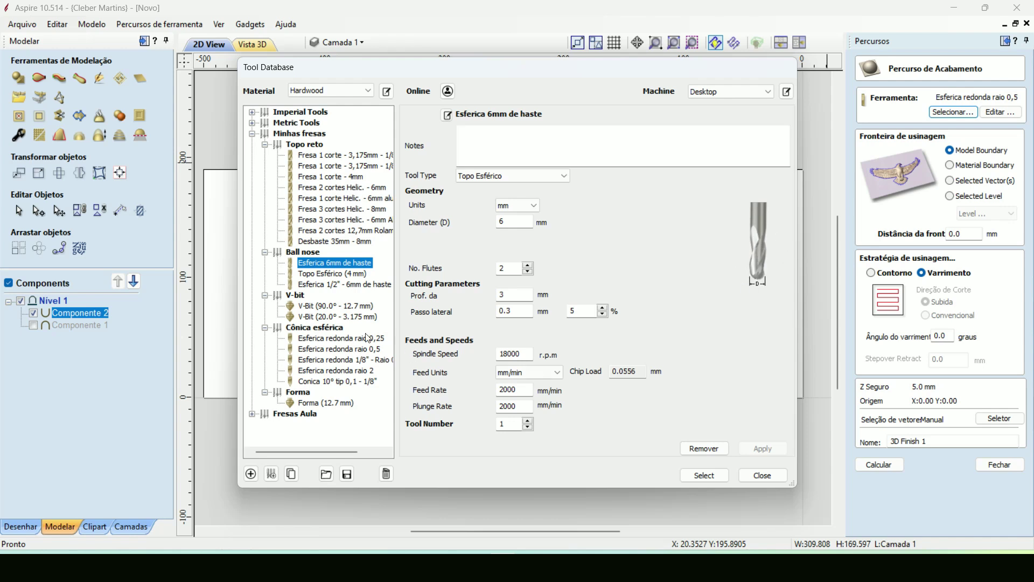
left_click(326, 329)
left_click(327, 337)
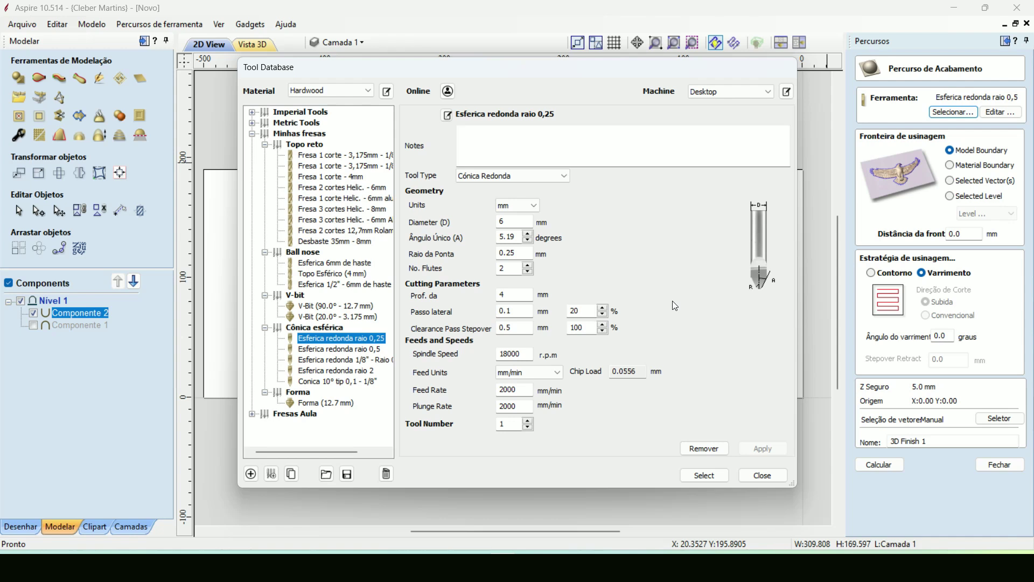
left_click(700, 327)
left_click(665, 324)
left_click(762, 474)
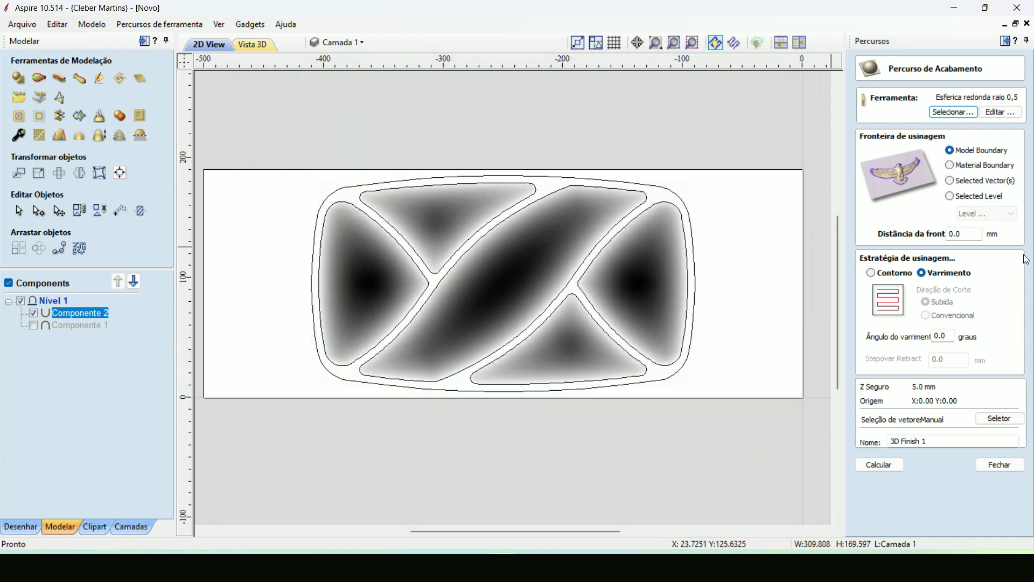
left_click(1000, 466)
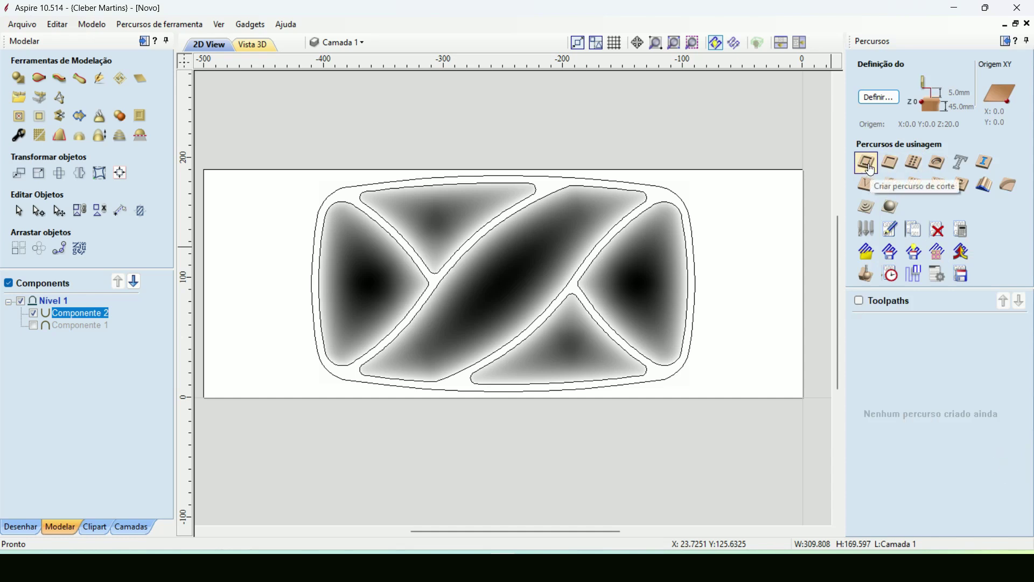
Step: Start a 3D roughing toolpath and choose the Fresa 2 cortes Helic. - 6mm cutter
left_click(872, 214)
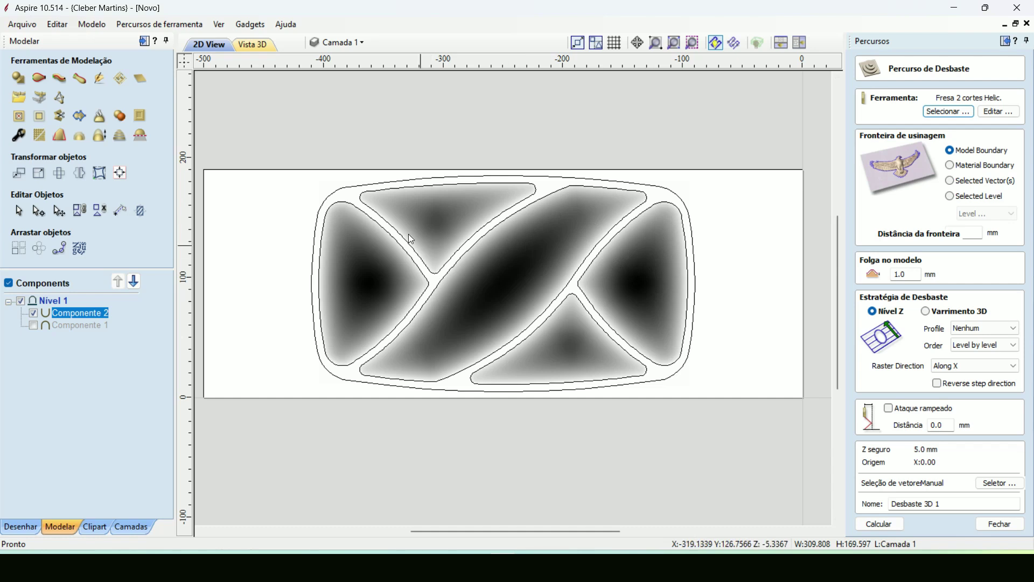
left_click(995, 112)
left_click(682, 462)
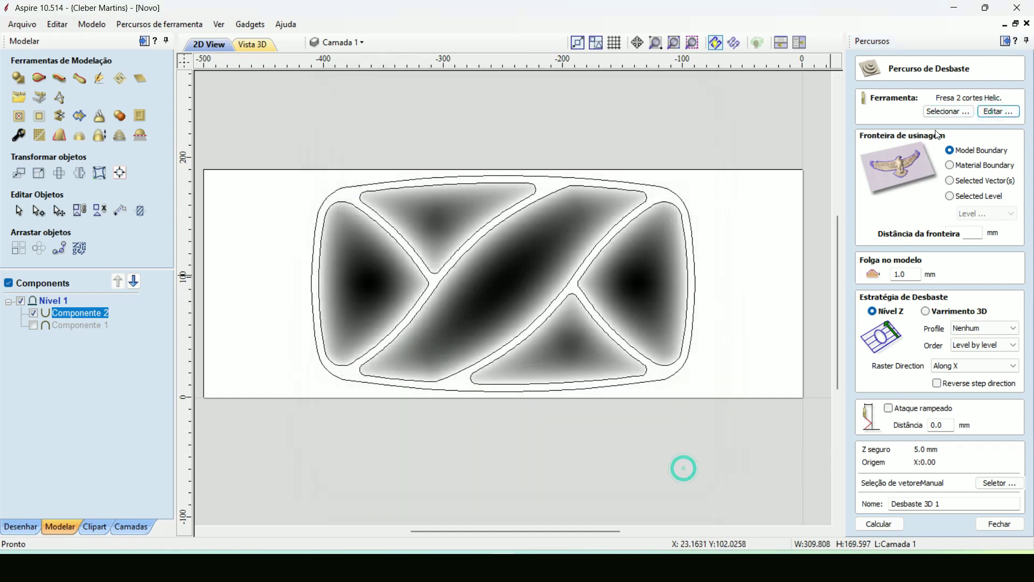
left_click(948, 111)
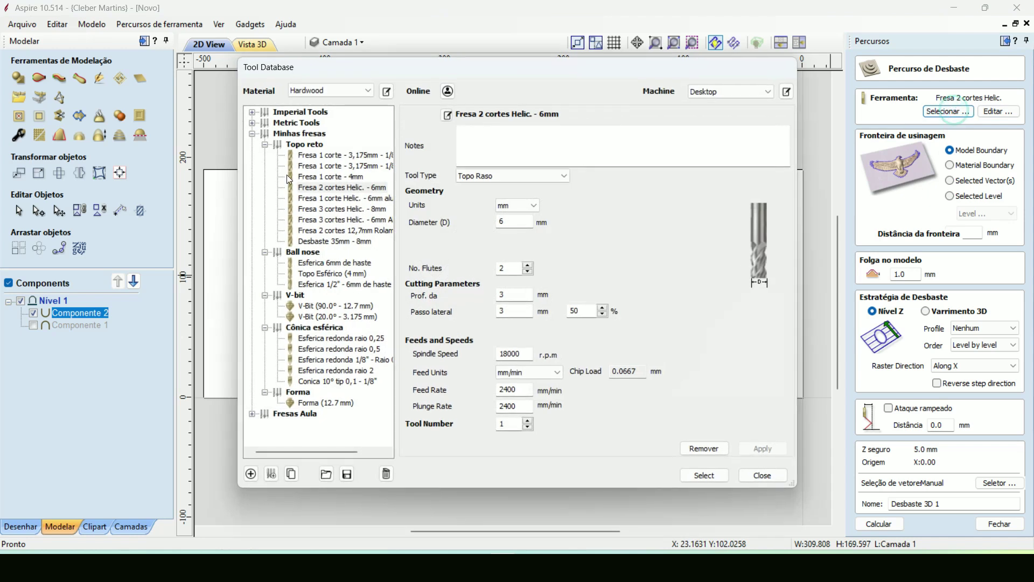
left_click(354, 189)
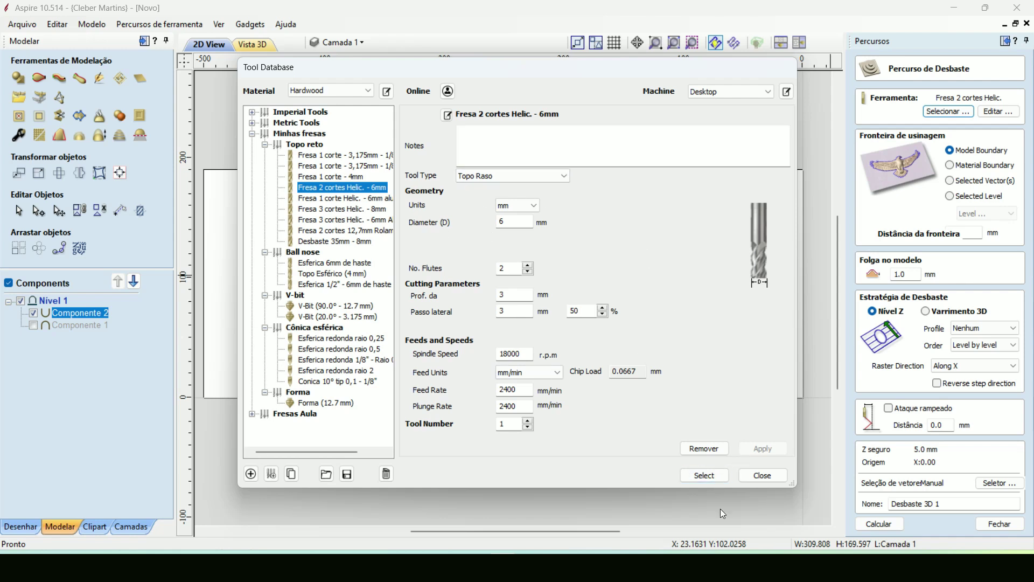
left_click(705, 475)
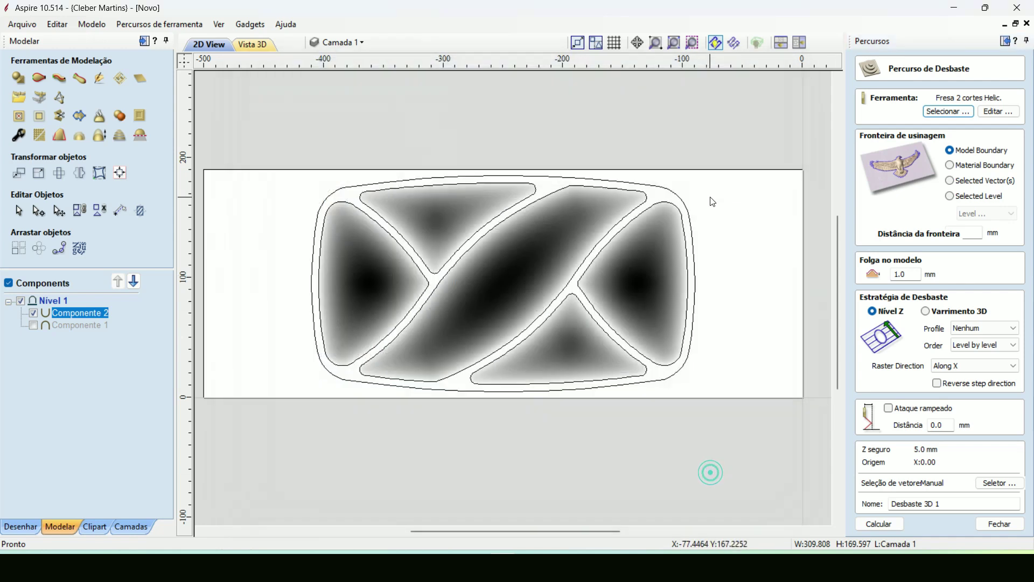
Step: Review the roughing toolpath's machining boundary distance and model clearance settings
left_click_drag(976, 234, 898, 247)
left_click(965, 232)
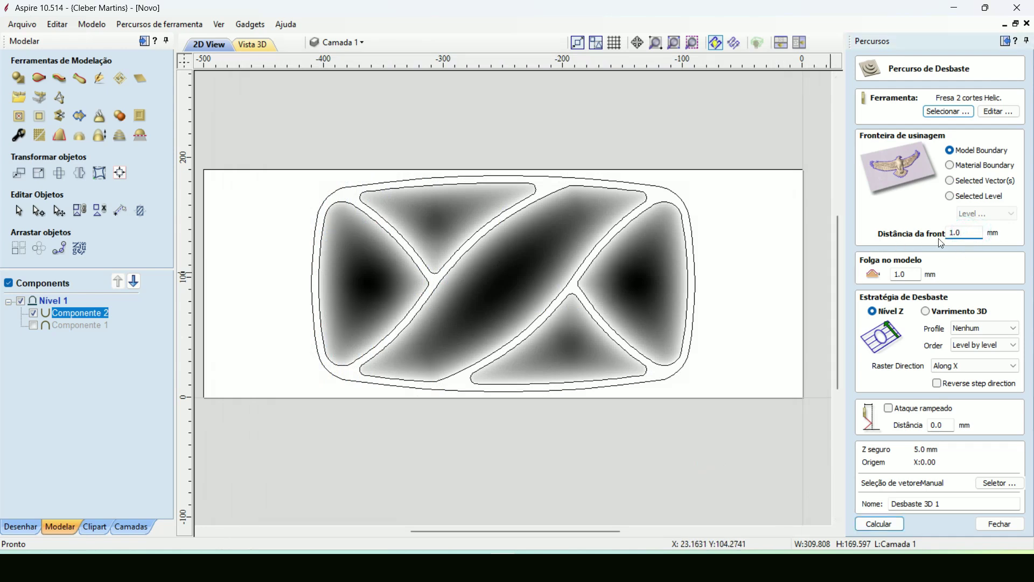
left_click_drag(972, 232, 943, 237)
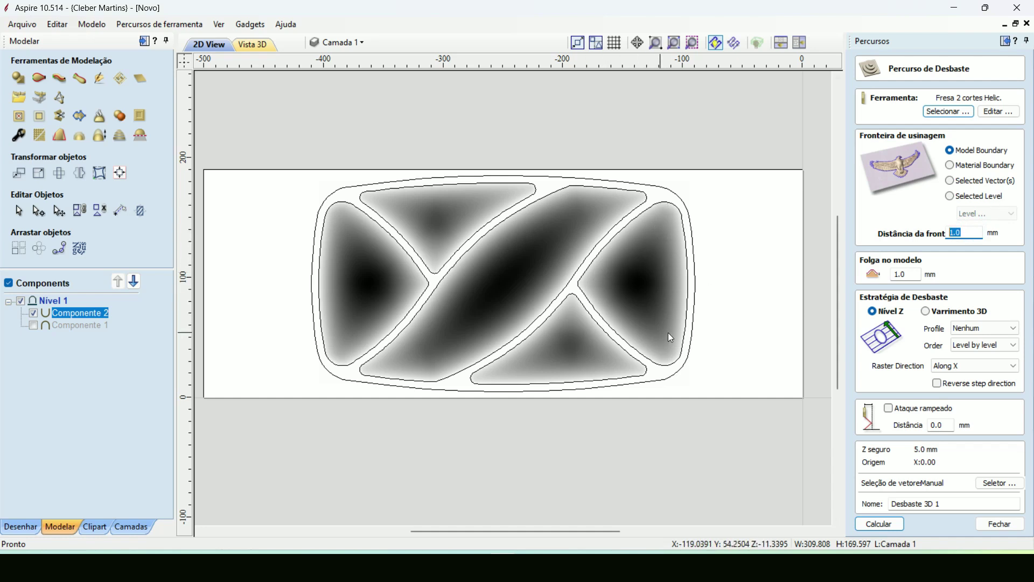
mouse_move(964, 229)
left_mouse_down()
mouse_move(945, 244)
mouse_move(964, 234)
mouse_move(947, 234)
left_mouse_up()
left_click(963, 232)
left_click(962, 233)
double_click(969, 232)
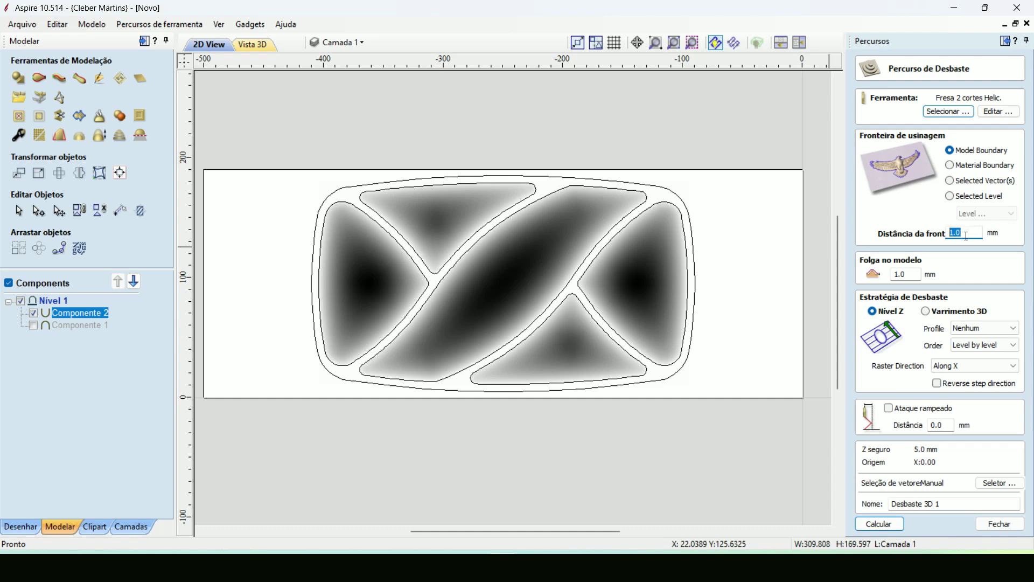
left_click(970, 229)
double_click(908, 273)
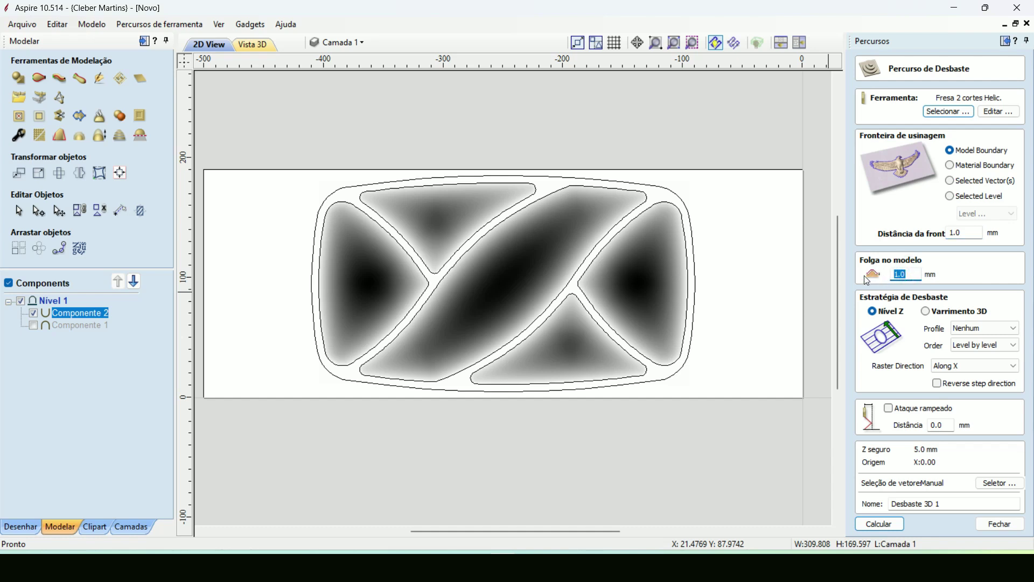
left_click(913, 273)
left_click(909, 274)
Step: Set the roughing boundary distance to 0 mm and deselect Componente 2 in the 2D view
left_click(975, 233)
type("0")
left_click(956, 230)
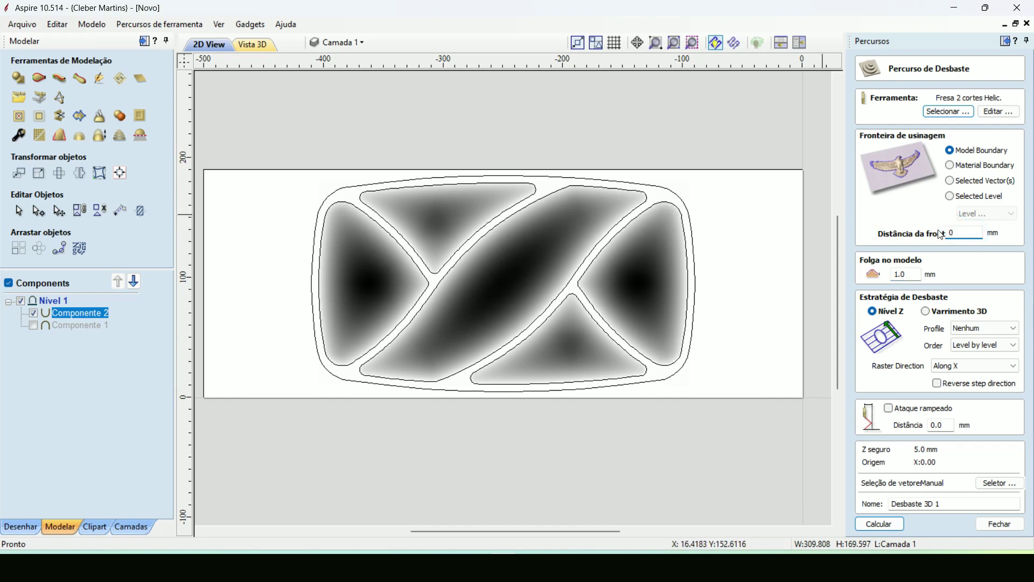
left_click_drag(963, 232, 936, 231)
scroll(660, 212, "up", 4)
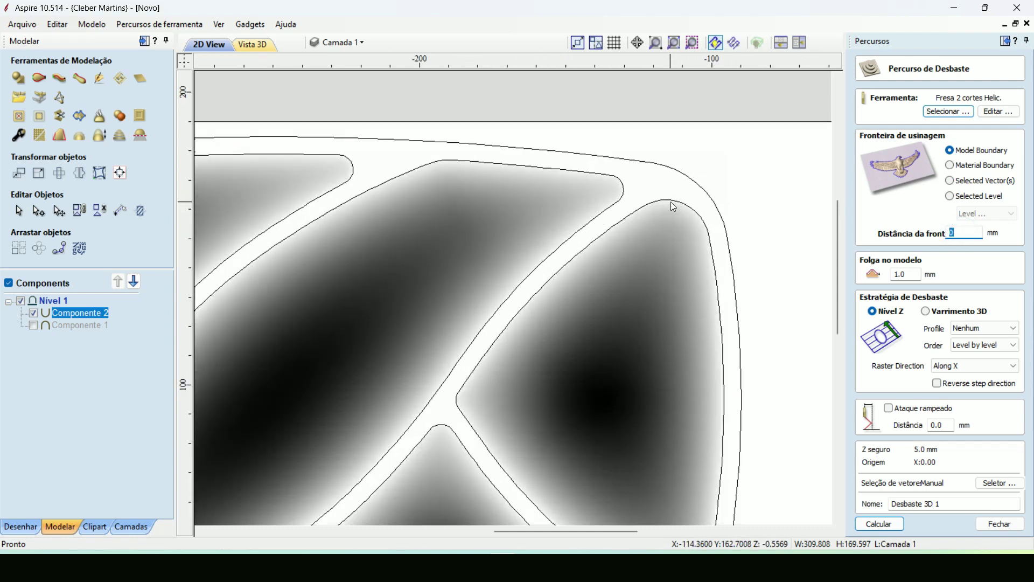
left_click(671, 205)
left_click(679, 195)
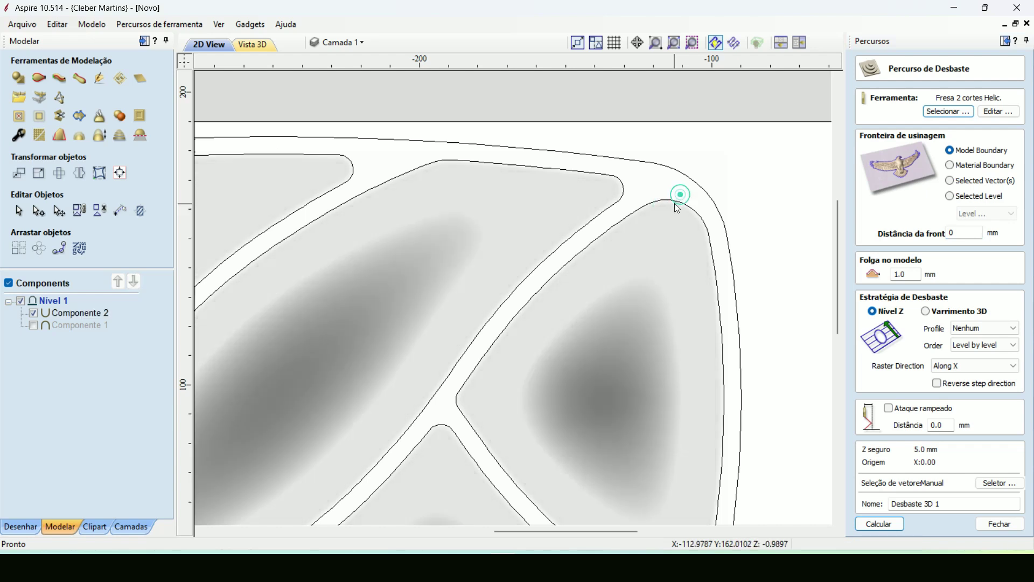
scroll(682, 189, "down", 2)
left_click(964, 233)
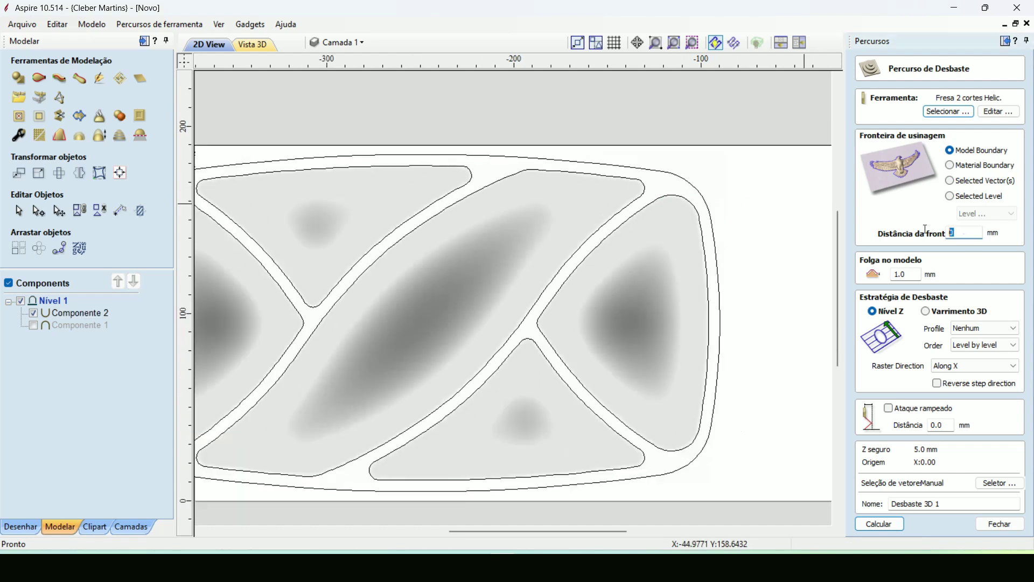
scroll(741, 307, "down", 1)
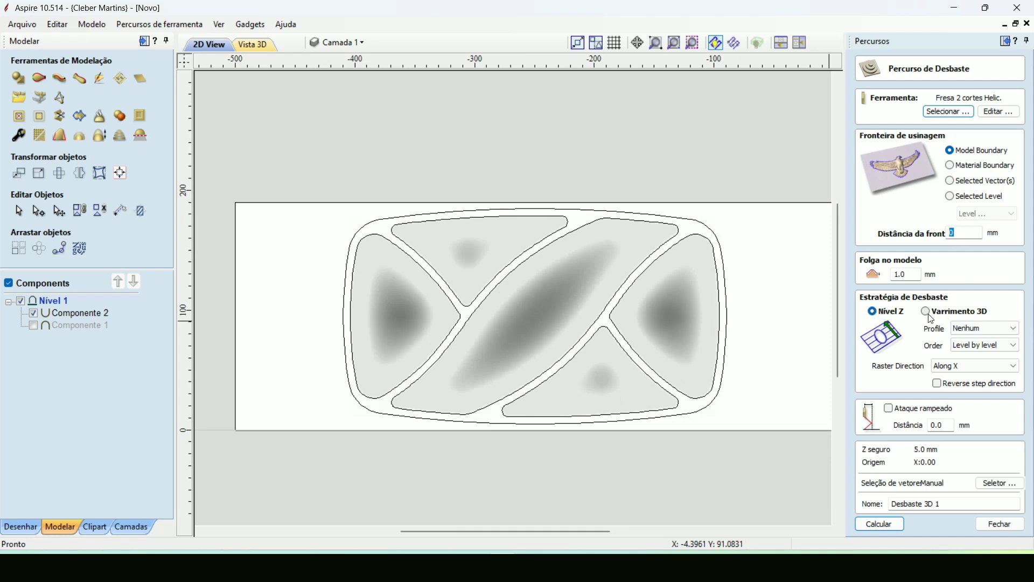
Step: Compare the Varrimento 3D strategy, keep Nível Z, and enable ramped plunging with a 12 mm distance
left_click(927, 314)
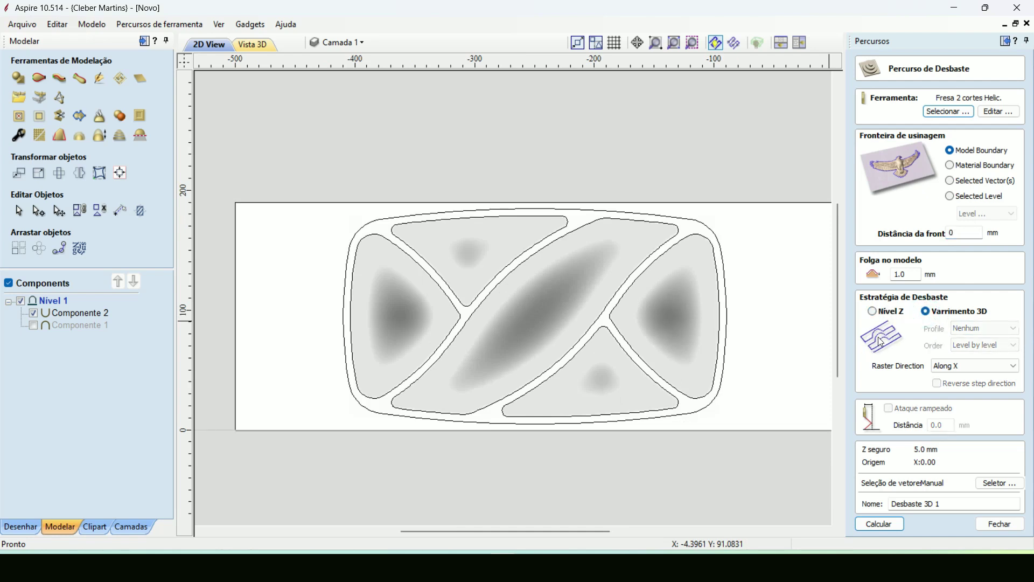
left_click(872, 312)
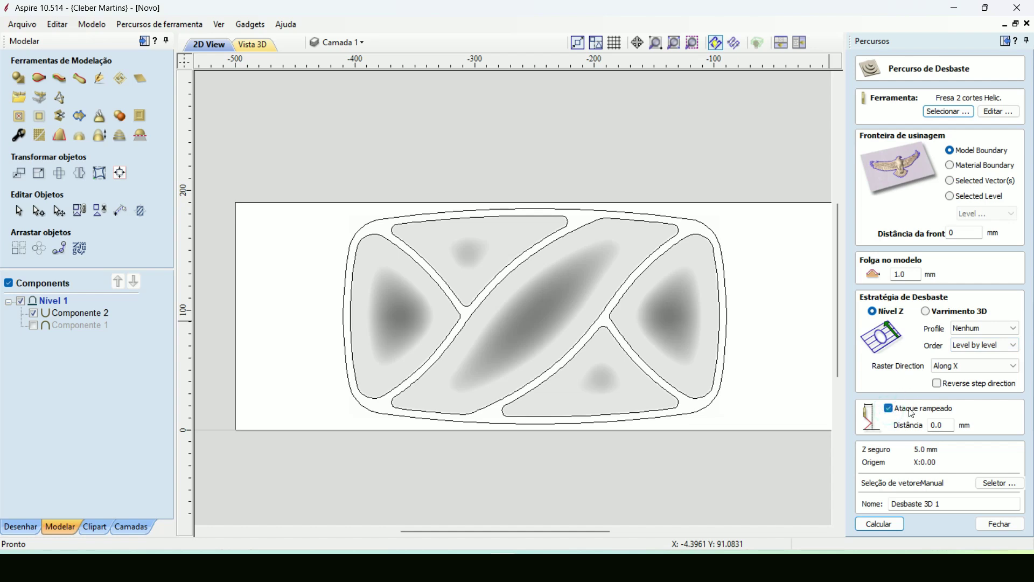
double_click(943, 424)
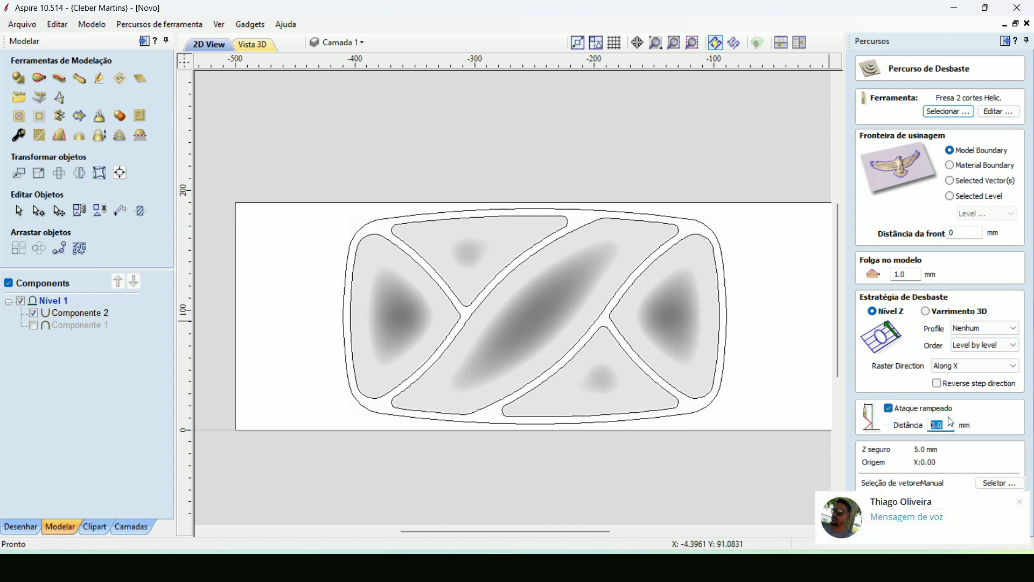
left_click(1019, 503)
left_click(942, 425)
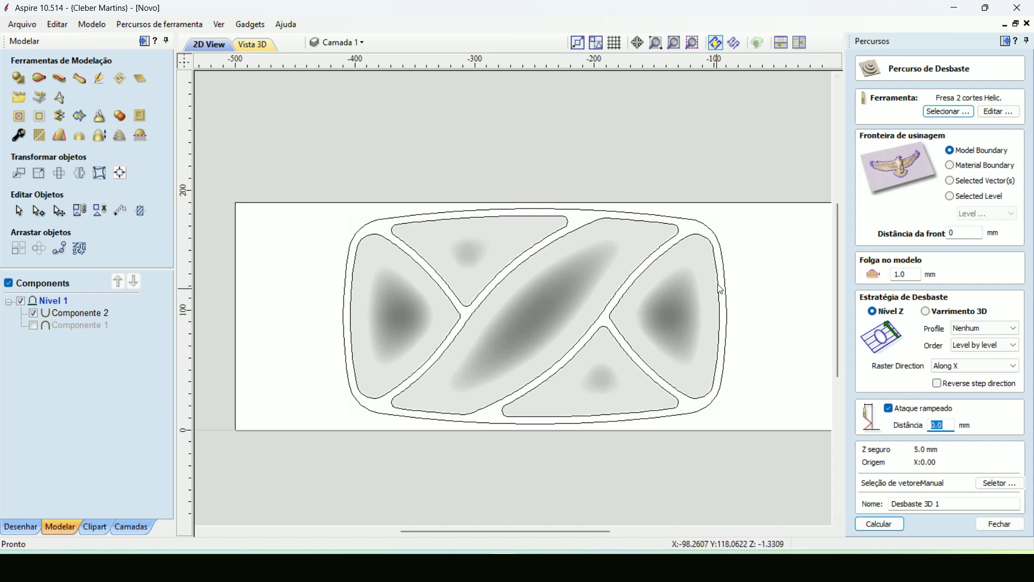
left_click_drag(949, 424, 918, 425)
type("1")
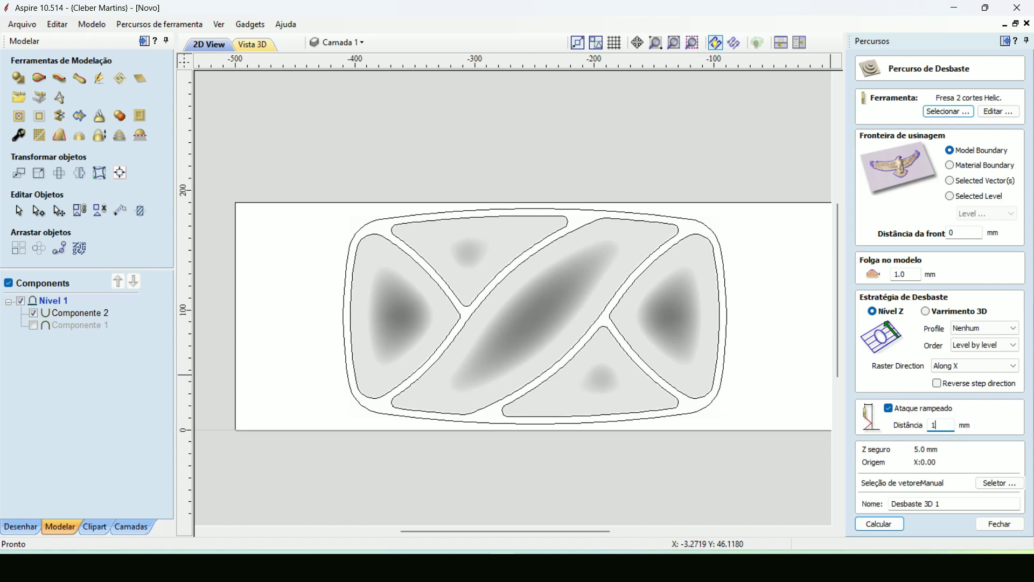
type("2")
Step: Calculate the Desbaste 3D 1 roughing toolpath, simulate its cut in the 3D view, and close the preview
left_click(885, 523)
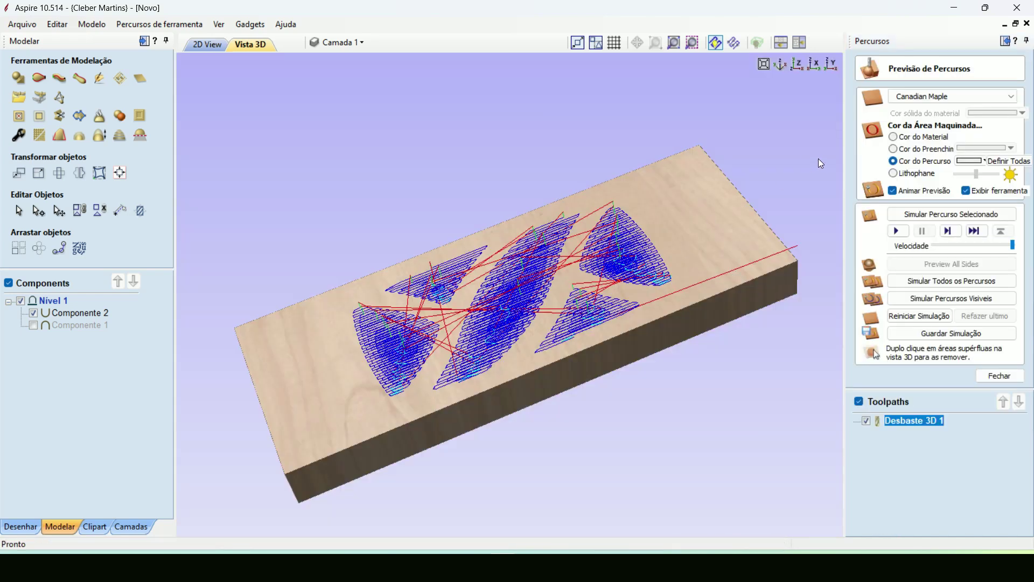
left_click(897, 231)
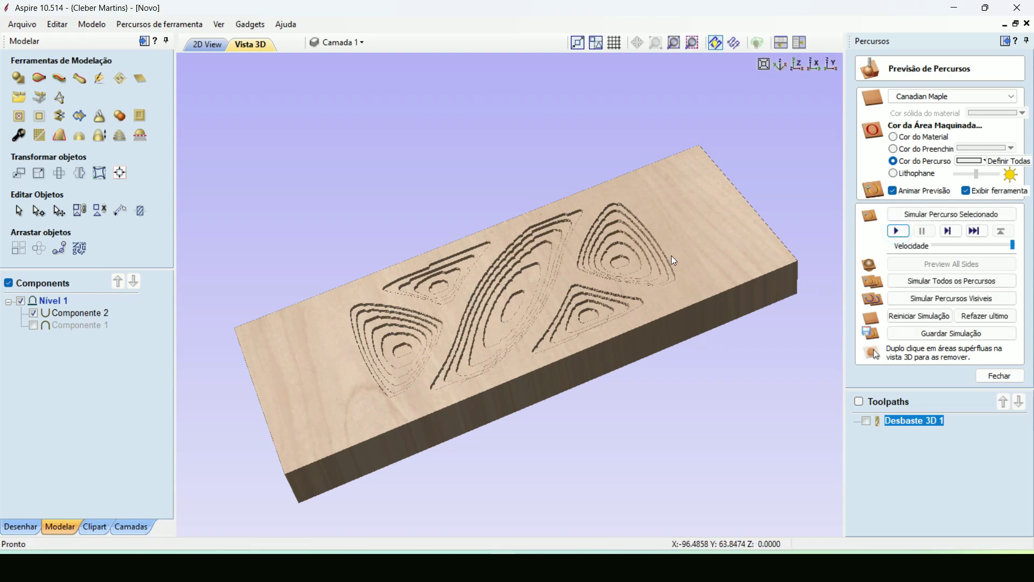
scroll(646, 259, "up", 2)
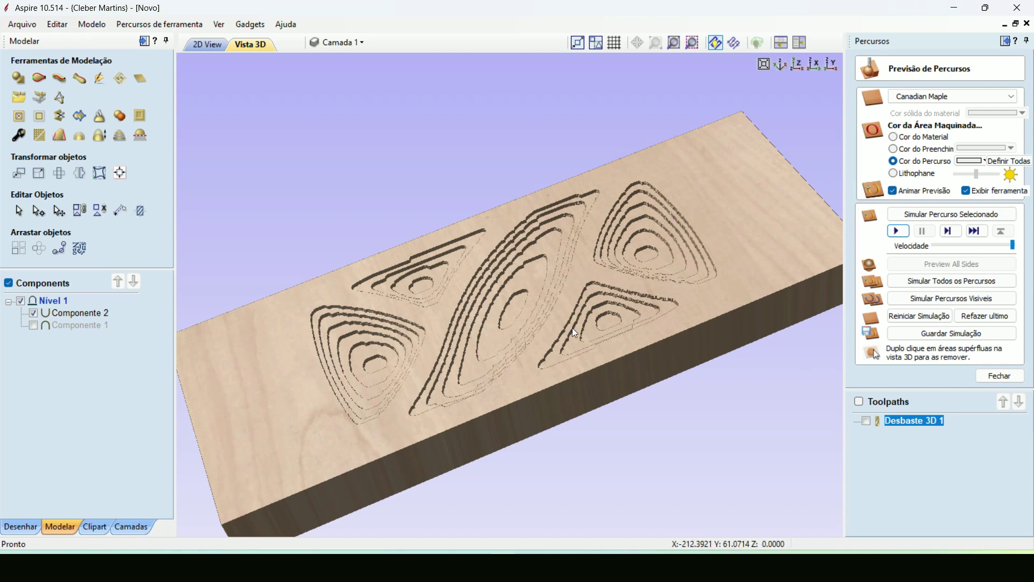
left_click(997, 376)
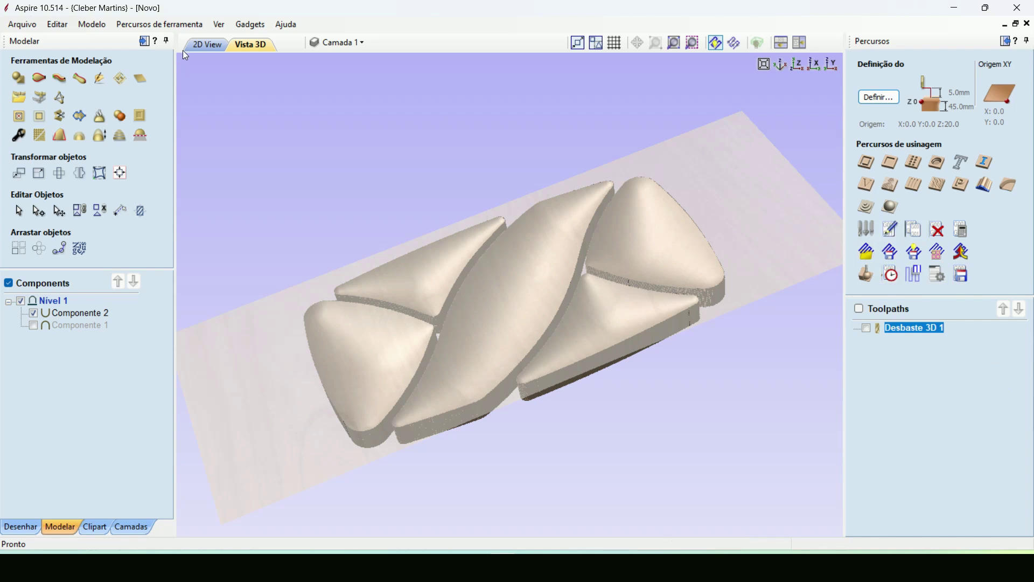
Step: Start a 3D finishing toolpath from the 2D view and choose the Esferica 6mm de haste ball nose cutter
key("F2")
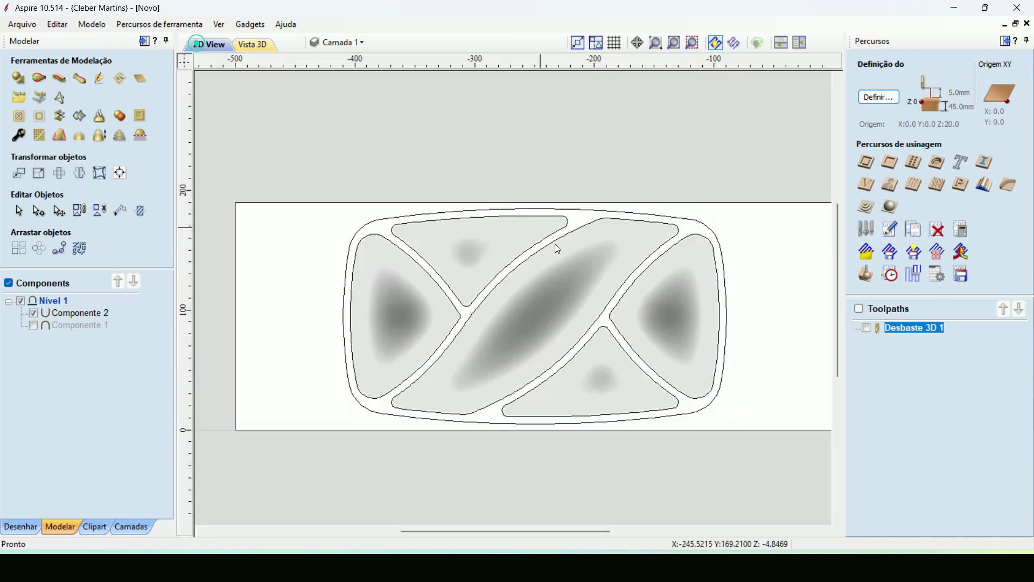
left_click(890, 207)
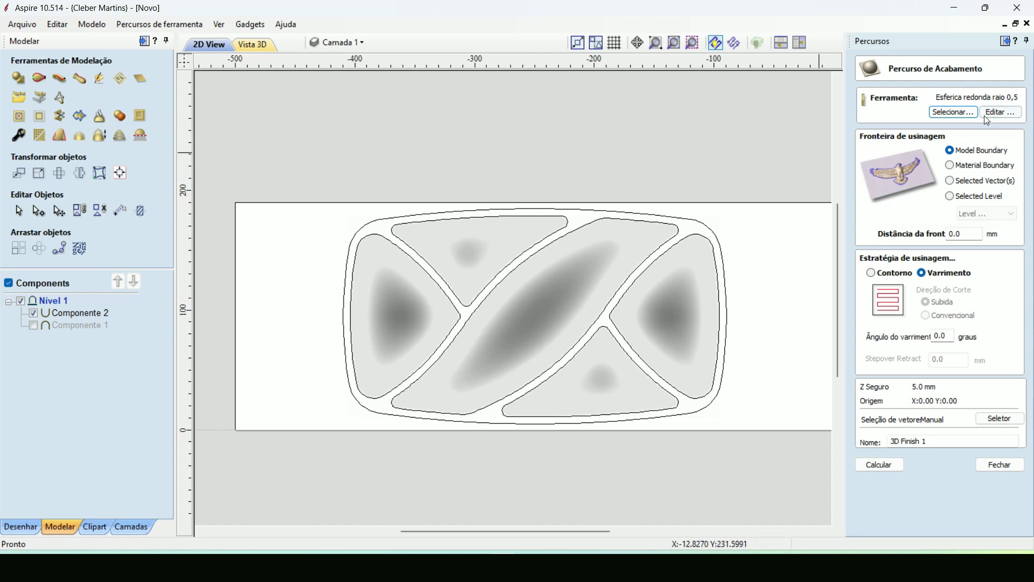
left_click(941, 113)
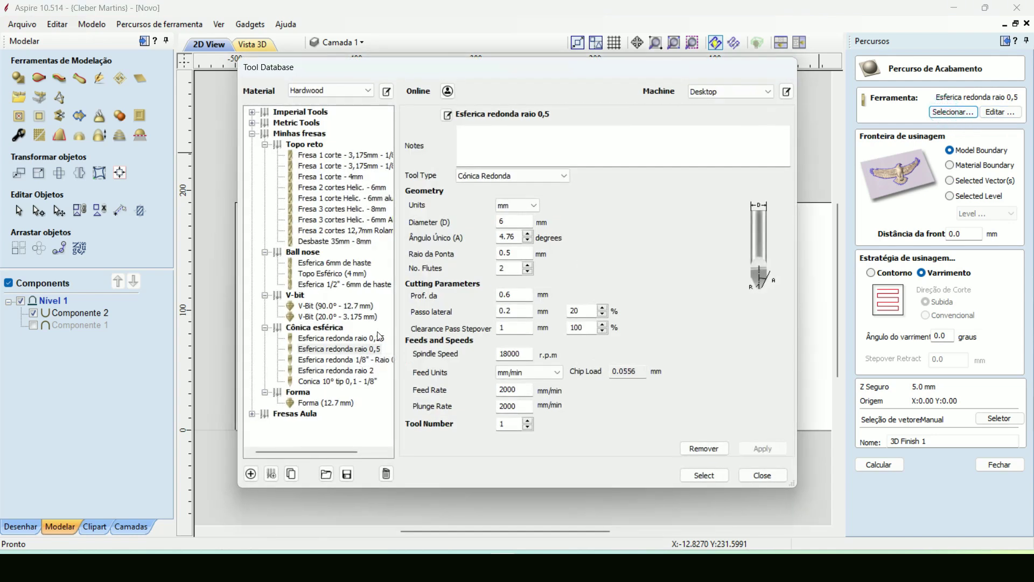
left_click(327, 264)
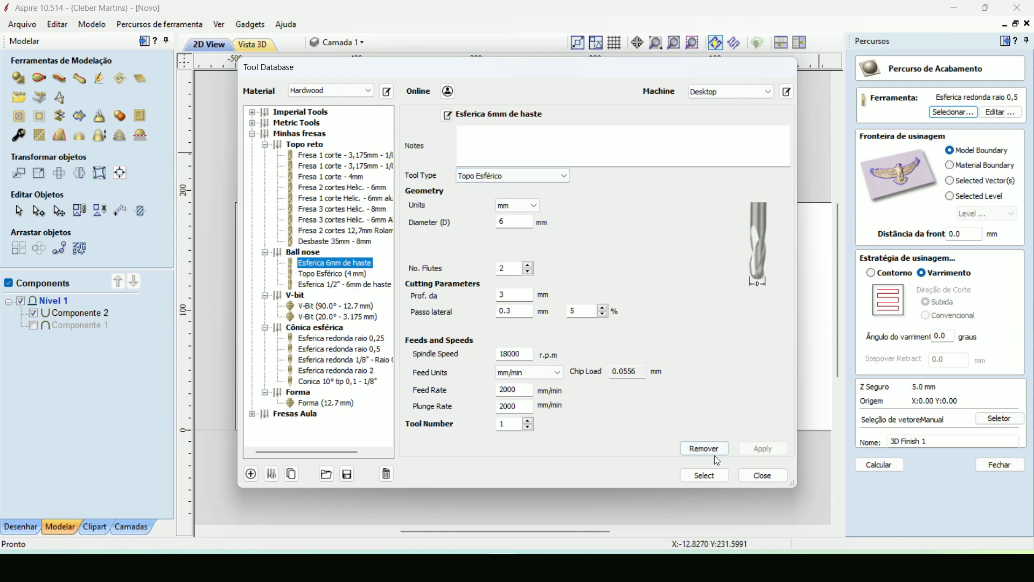
left_click(712, 474)
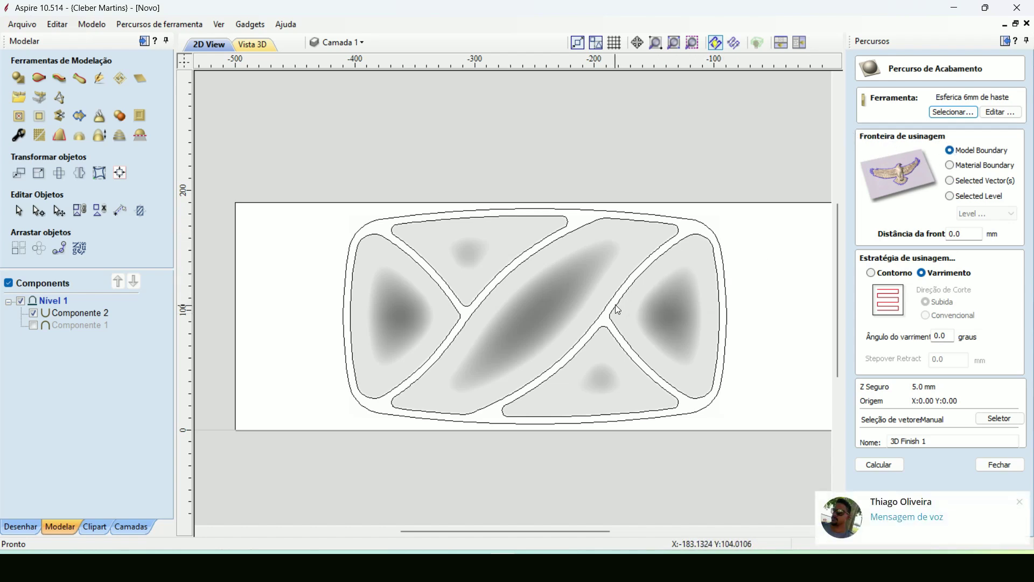
Step: Compare the Contorno strategy, keep Varrimento with a 0.0 degree angle and 0.0 mm boundary distance, and calculate the finishing toolpath
double_click(972, 237)
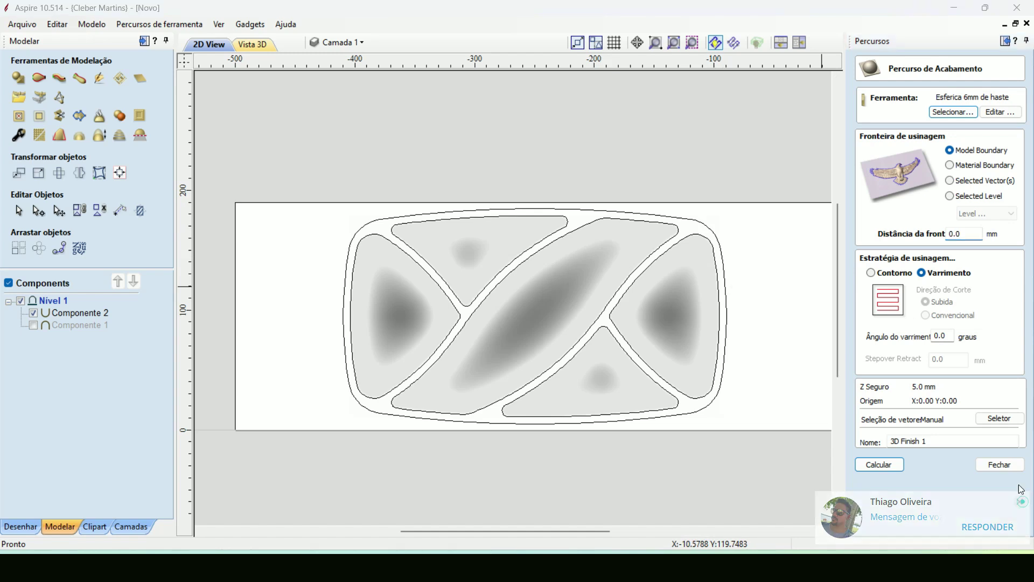
double_click(970, 234)
left_click(872, 273)
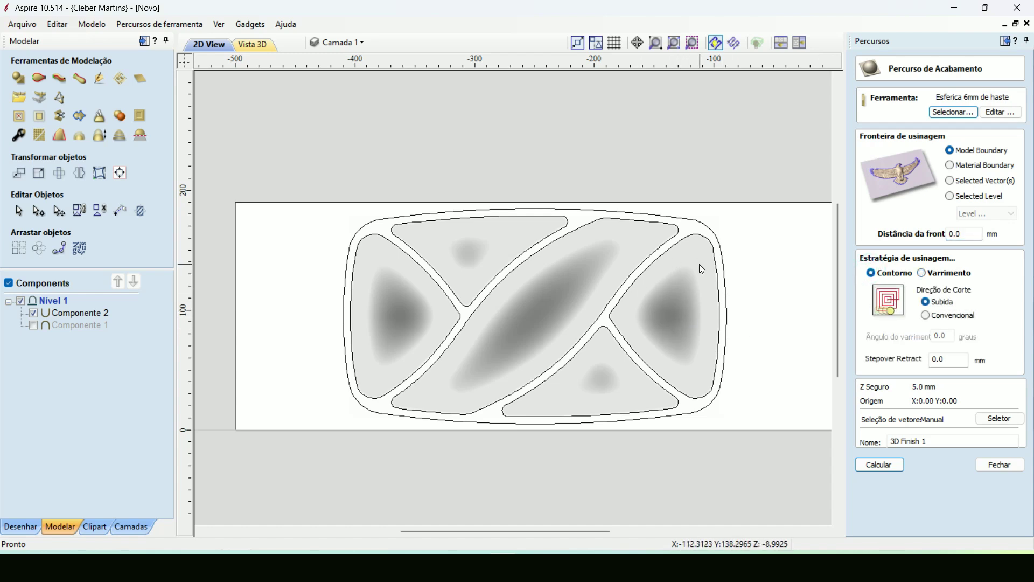
left_click(924, 274)
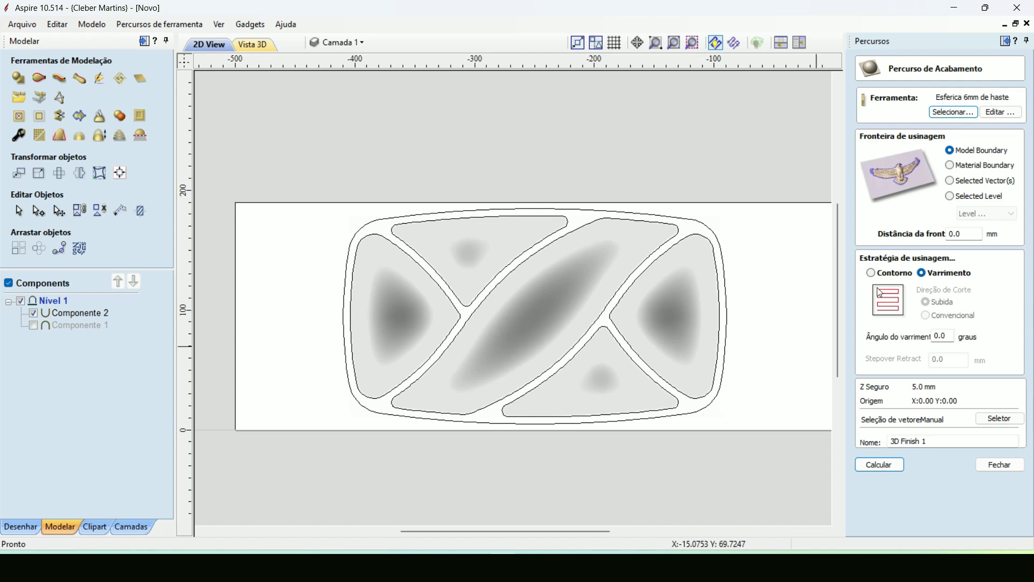
double_click(946, 336)
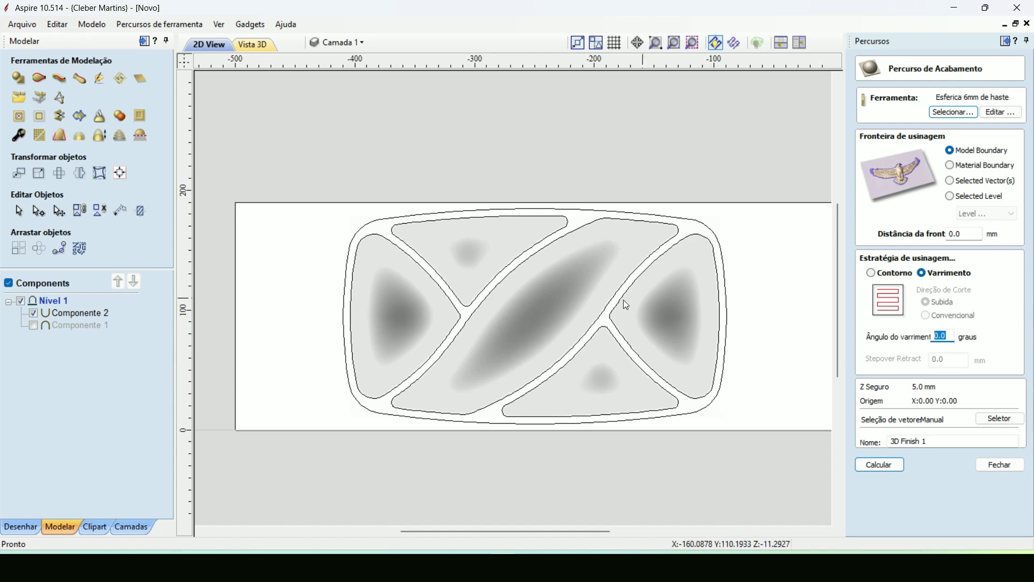
left_click(950, 336)
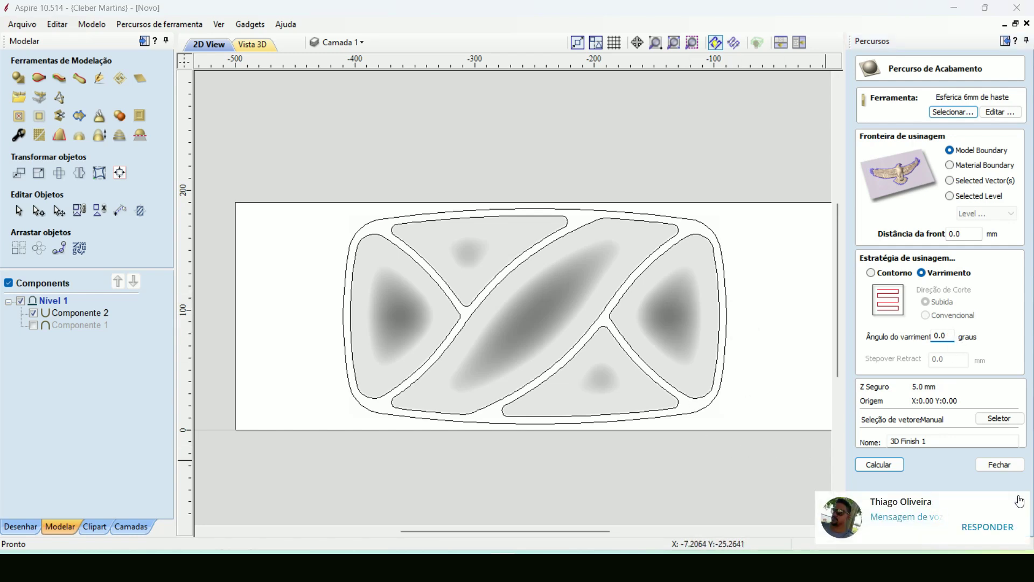
left_click(887, 464)
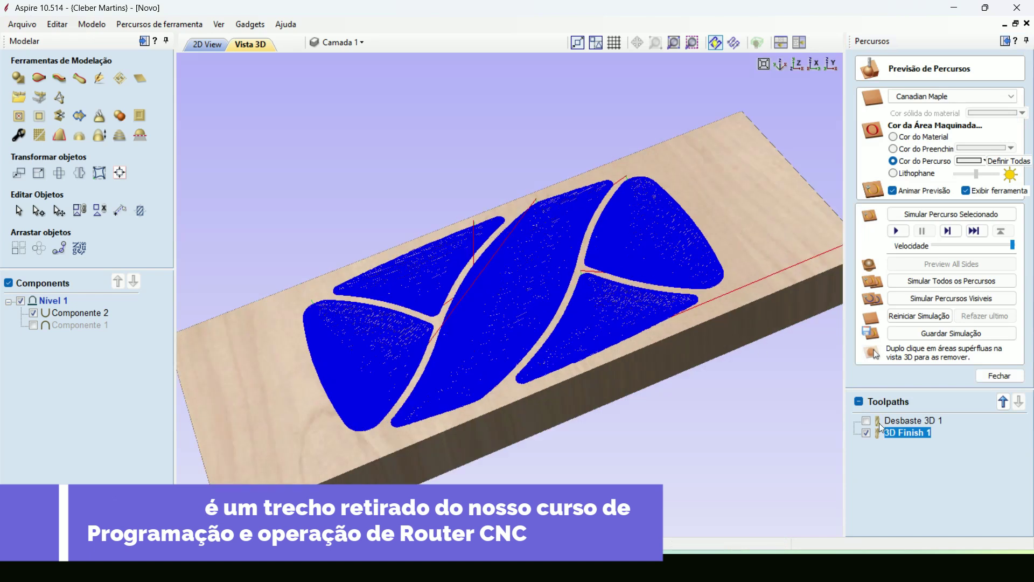
Step: Compare the displayed toolpaths, simulate 3D Finish 1 over the roughed block, and inspect the finished cavities in 3D
left_click(867, 433)
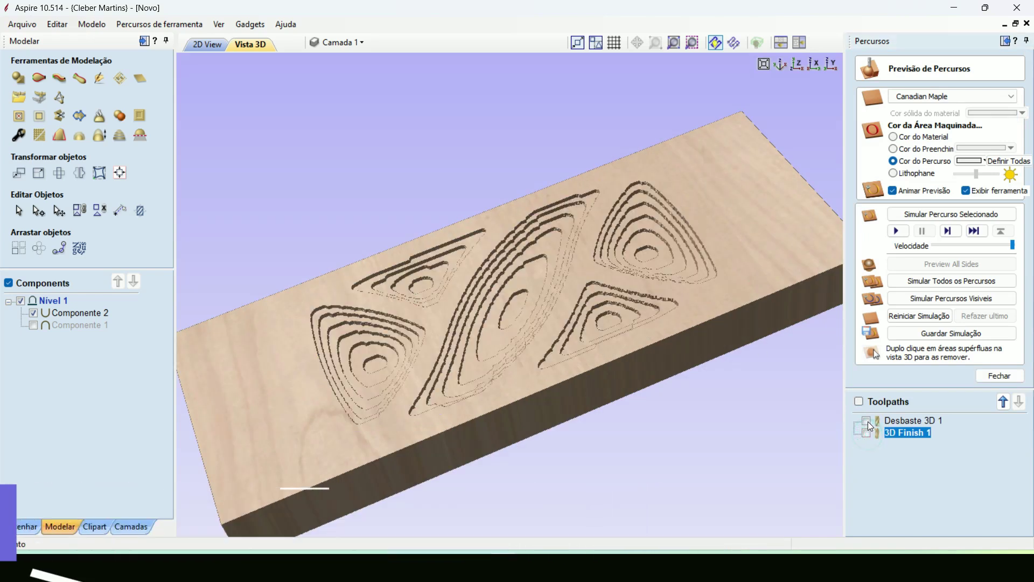
left_click(867, 420)
left_click(866, 420)
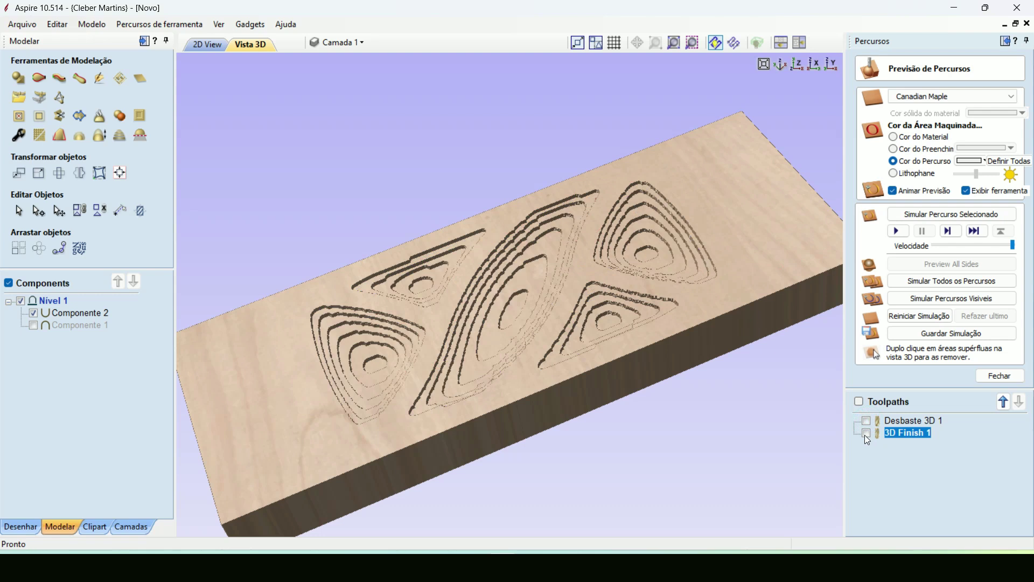
left_click(865, 434)
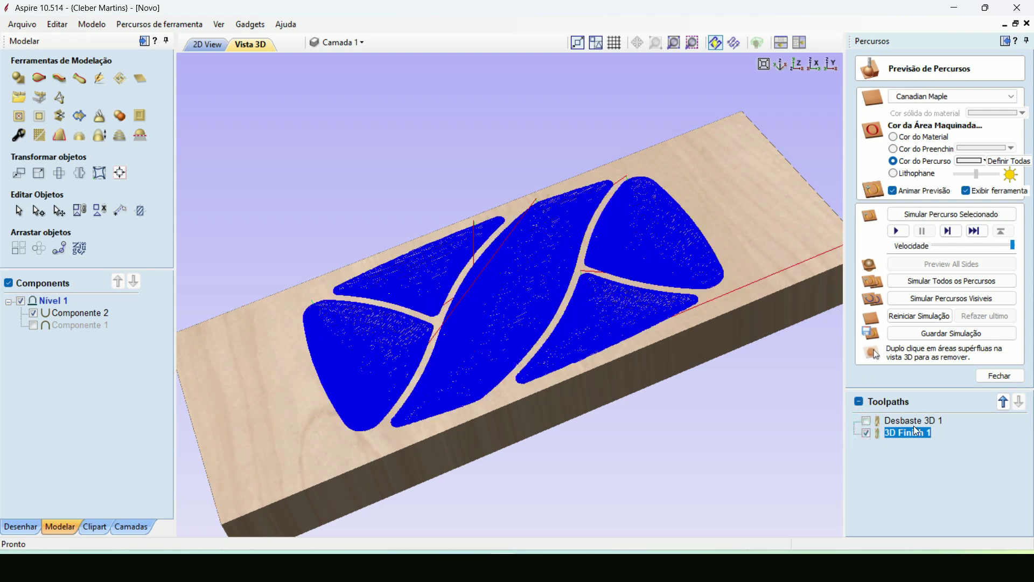
left_click(897, 231)
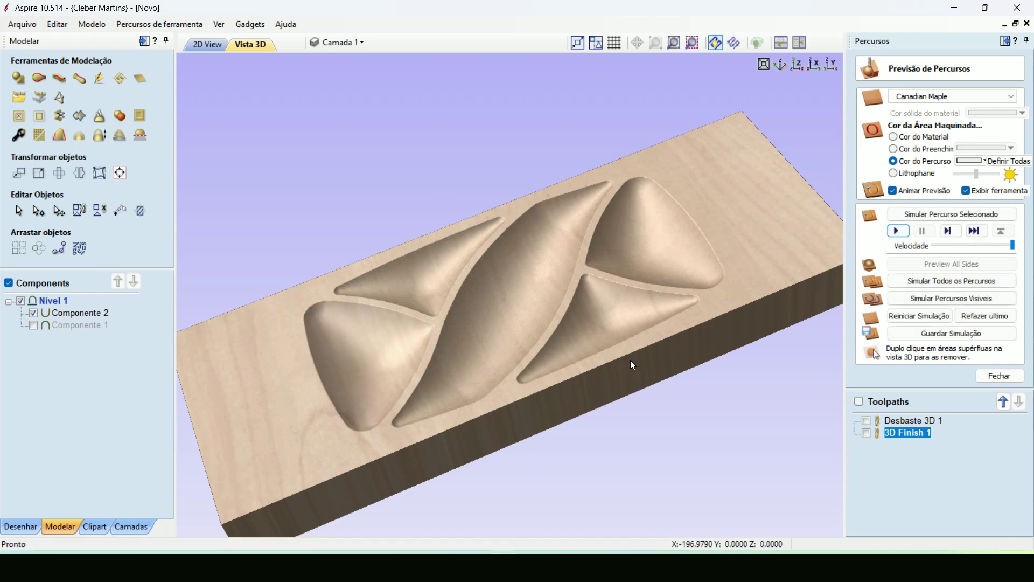
left_click_drag(676, 357, 557, 422)
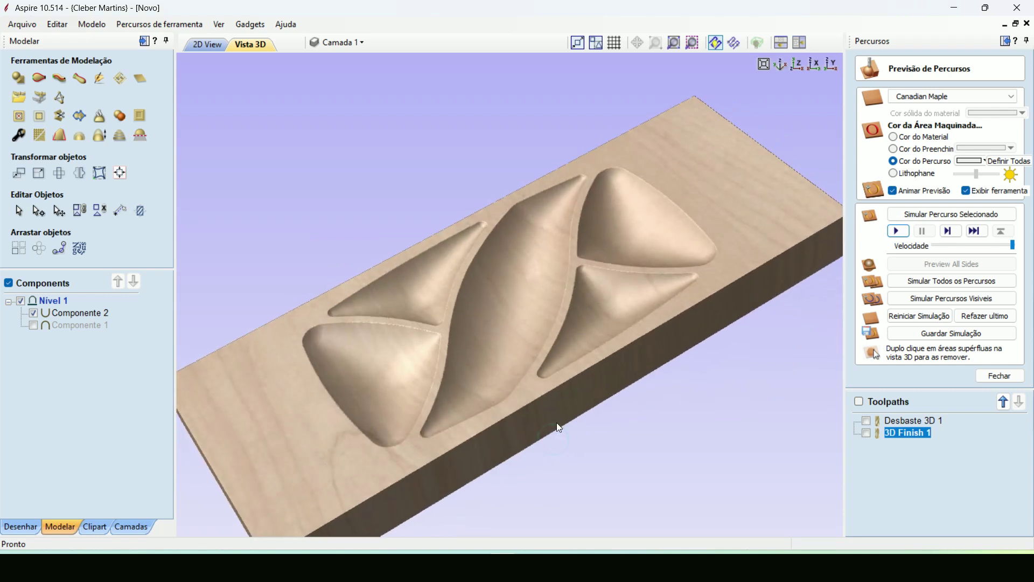
Step: Create an empty group in the toolpath list
right_click(903, 451)
left_click(945, 462)
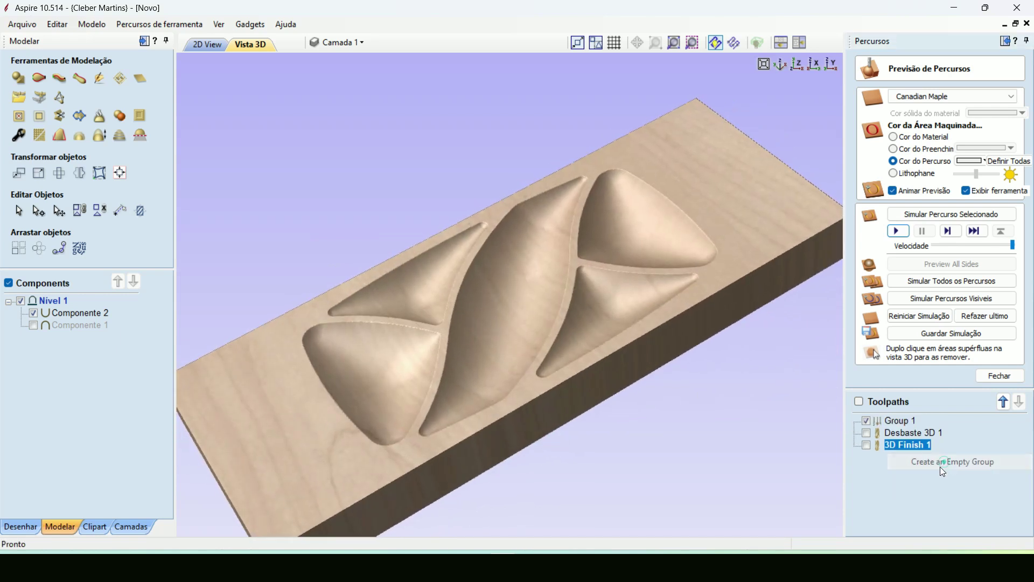
Step: Move Desbaste 3D 1 and 3D Finish 1 into the new toolpath group and rename the group Opção 1 Segura
mouse_move(896, 432)
left_mouse_down()
mouse_move(910, 424)
mouse_move(898, 422)
left_mouse_up()
left_click(904, 442)
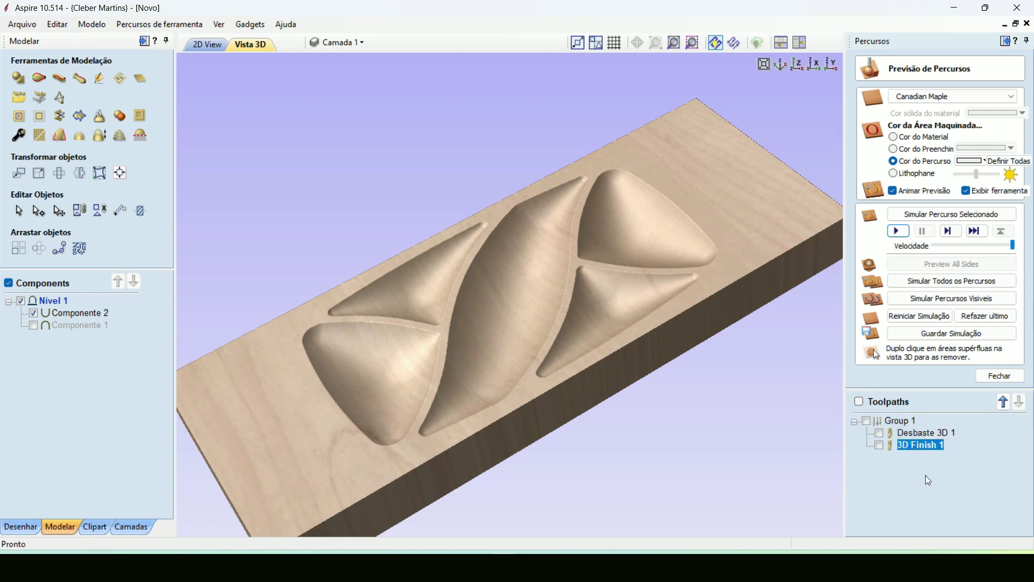
right_click(896, 421)
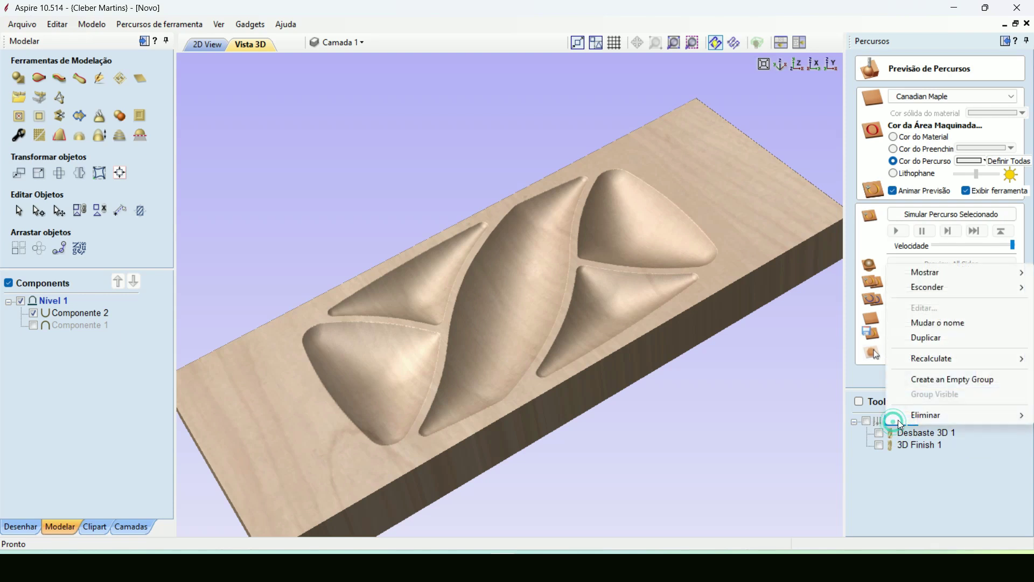
left_click(938, 323)
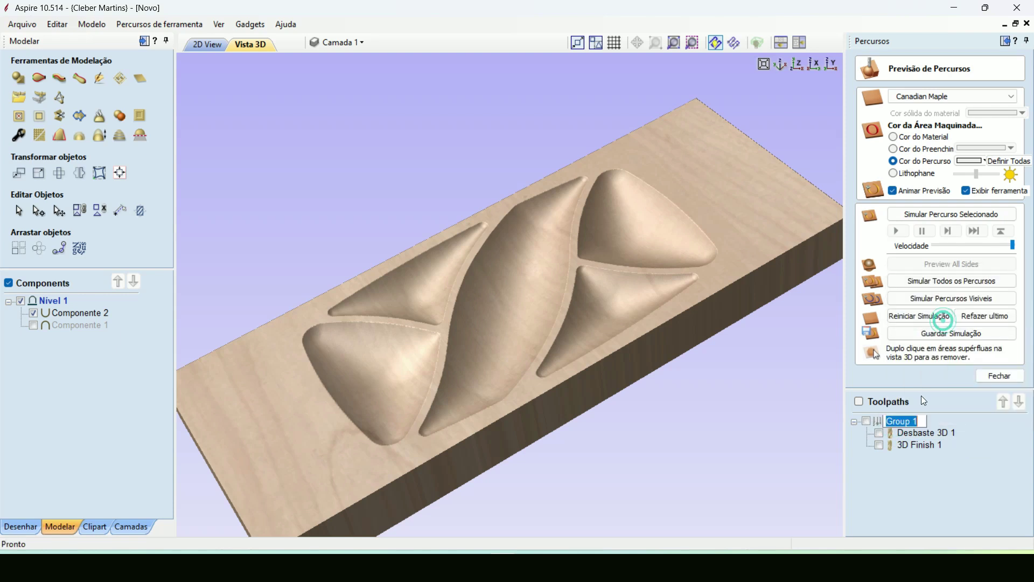
type("Opção 1 Segura")
key("Return")
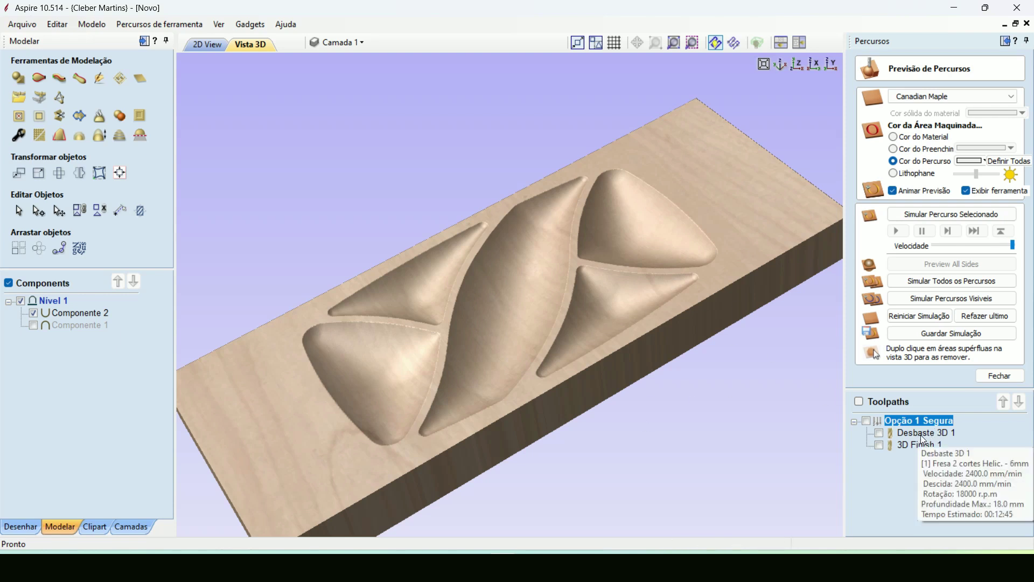
Step: Show and hide the toolpaths of Opção 1 Segura to check them, then close the simulation preview and collapse the group
mouse_move(924, 447)
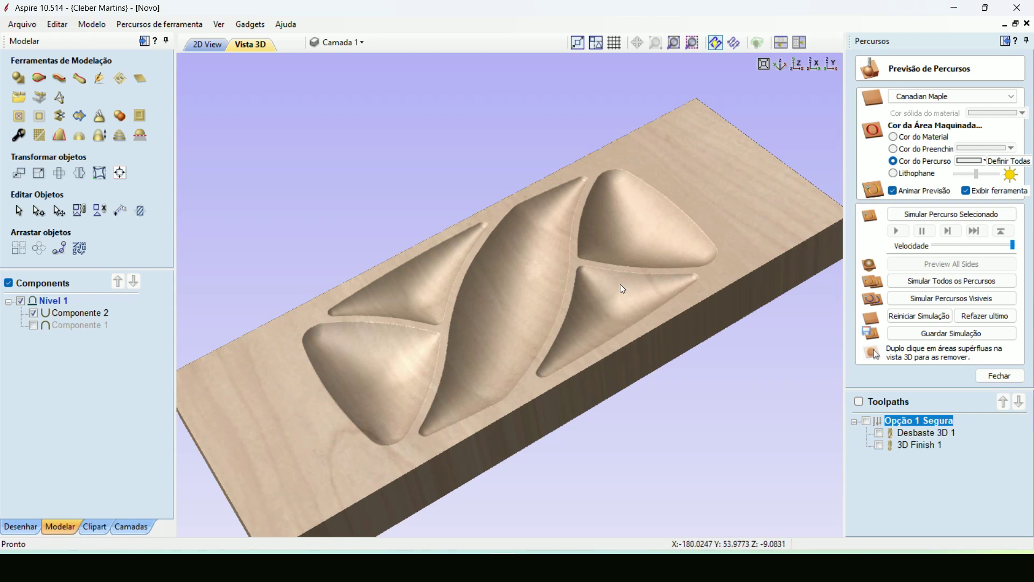
left_click(865, 420)
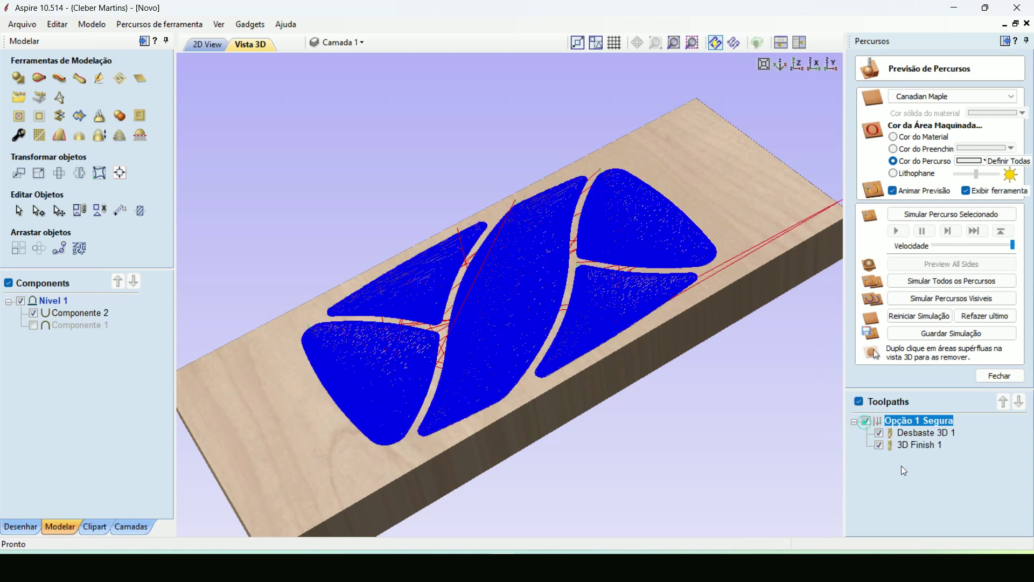
left_click(865, 422)
left_click(1000, 376)
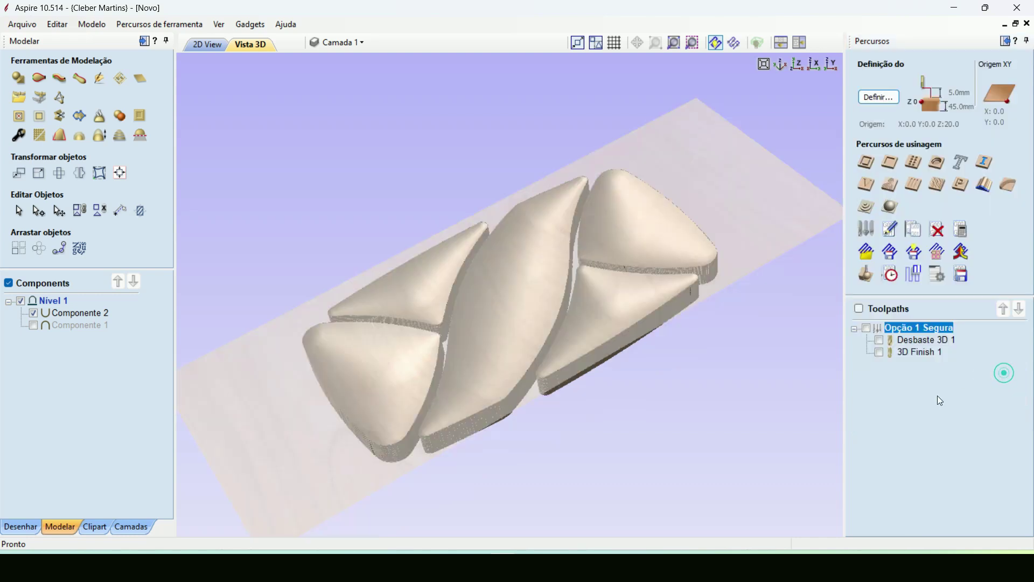
left_click(867, 329)
left_click(867, 329)
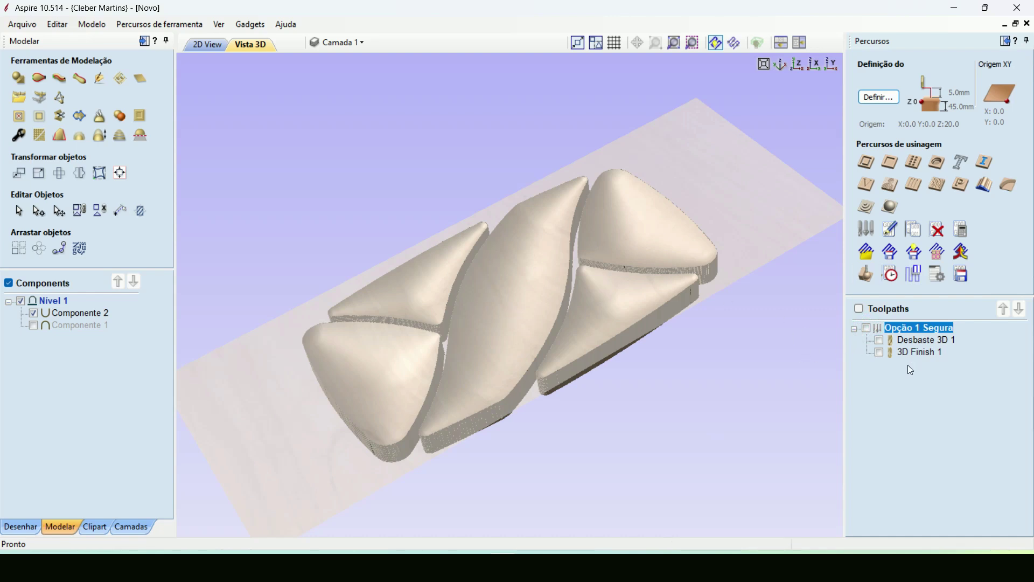
left_click(855, 329)
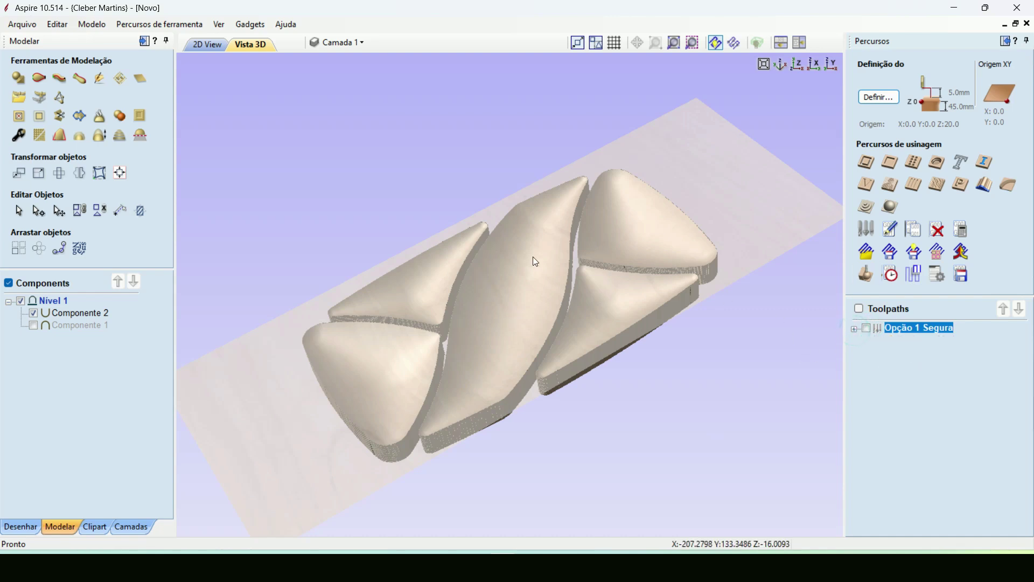
Step: Review the Esferica redonda raio 0,25 and Esferica redonda raio 2 cutter settings in the tool database from the 2D view
left_click(195, 42)
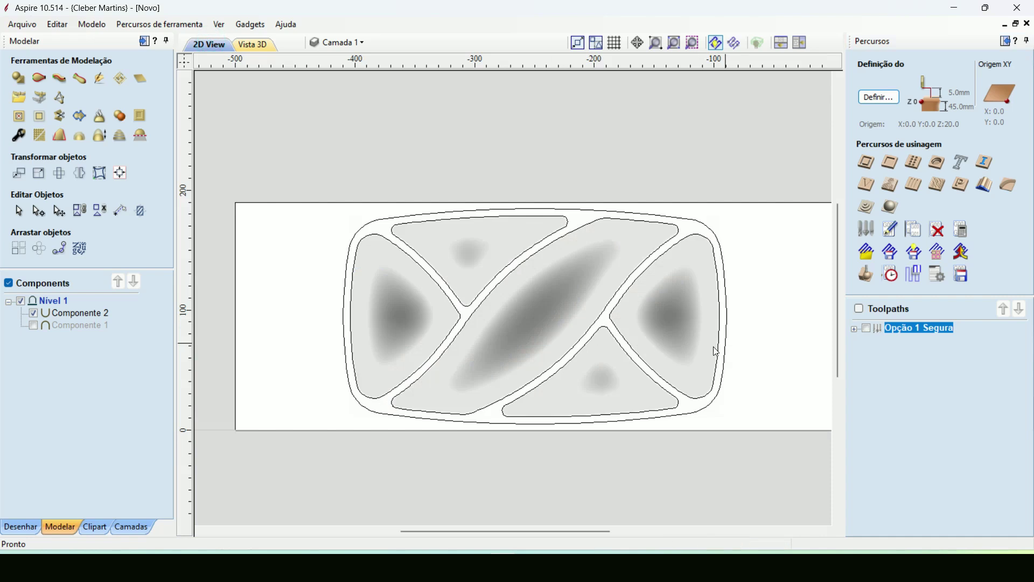
left_click(866, 229)
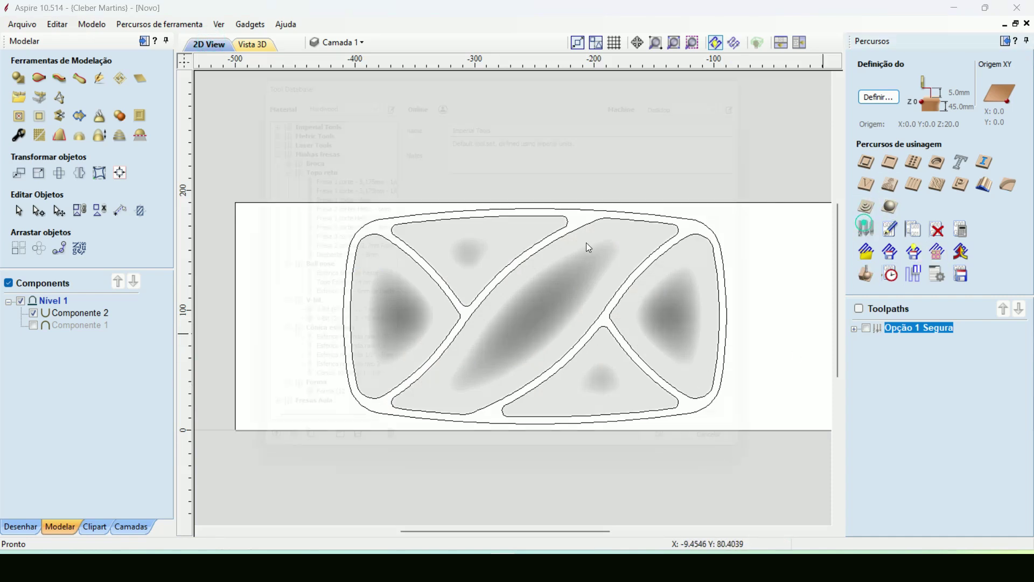
left_click(349, 360)
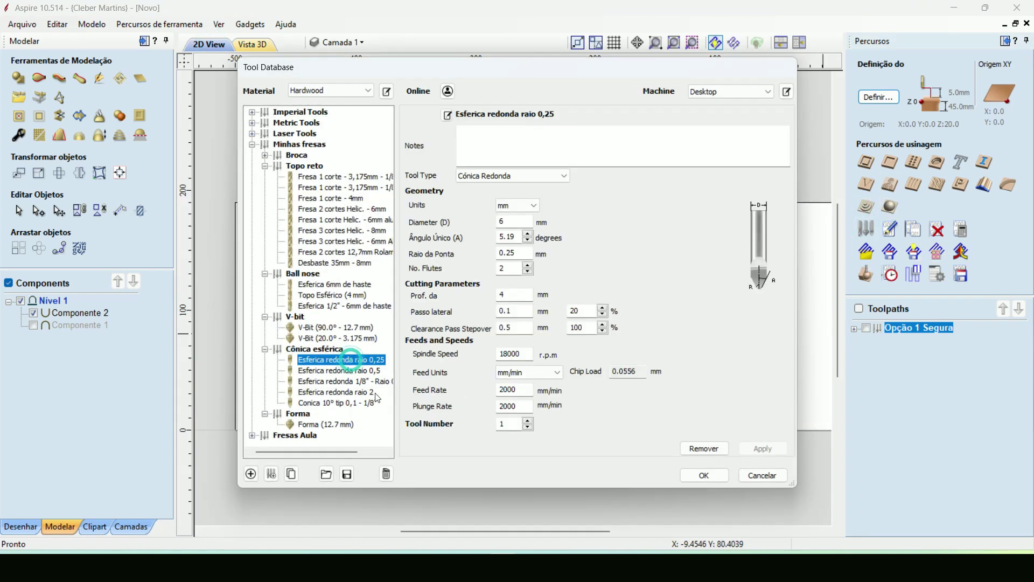
left_click(357, 394)
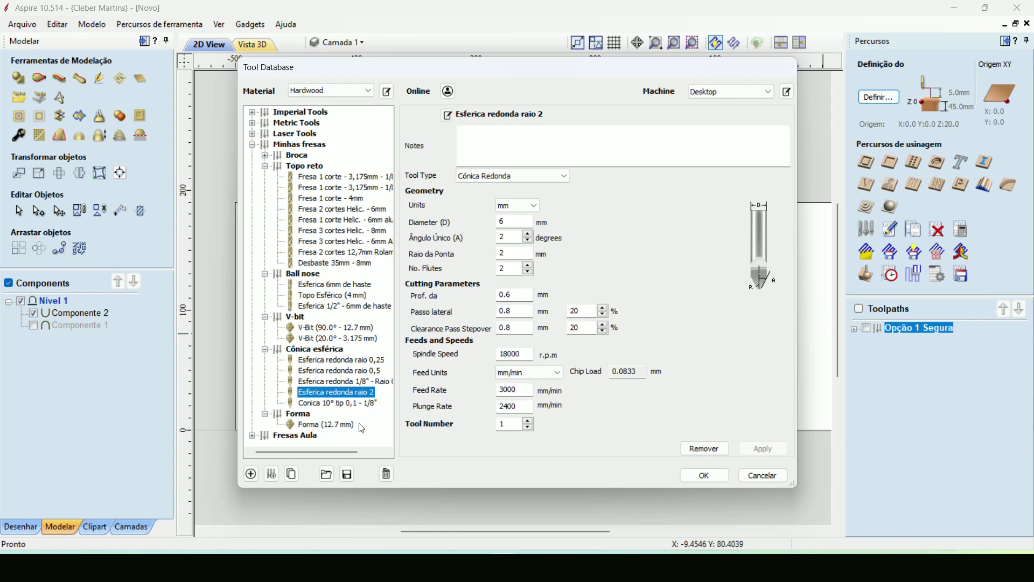
left_click(763, 475)
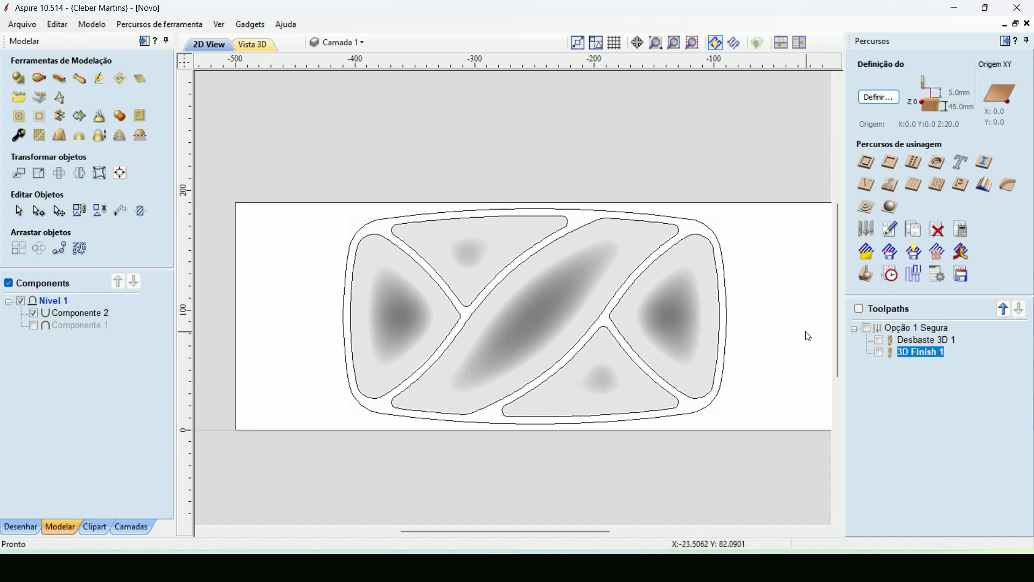
Step: Calculate a second 3D finishing toolpath for Componente 2 with Esferica redonda raio 2, Model Boundary and Varrimento at 0.0 degrees
left_click(855, 329)
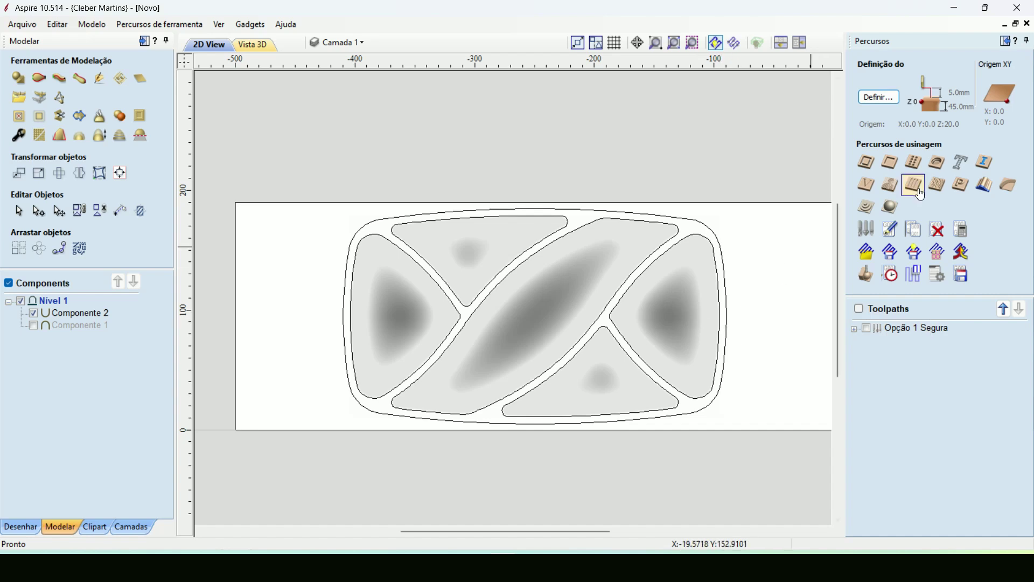
left_click(891, 207)
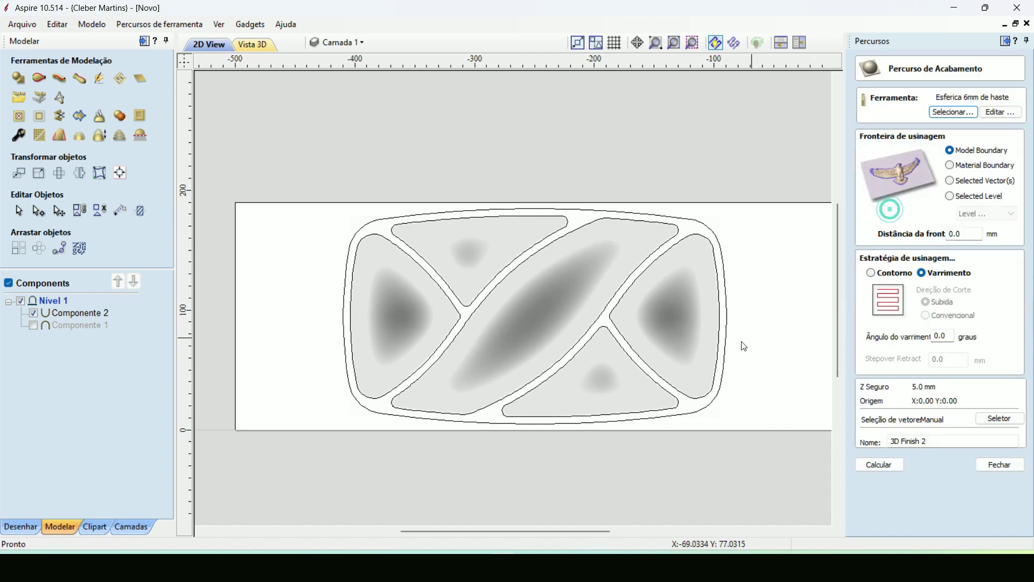
left_click(679, 304)
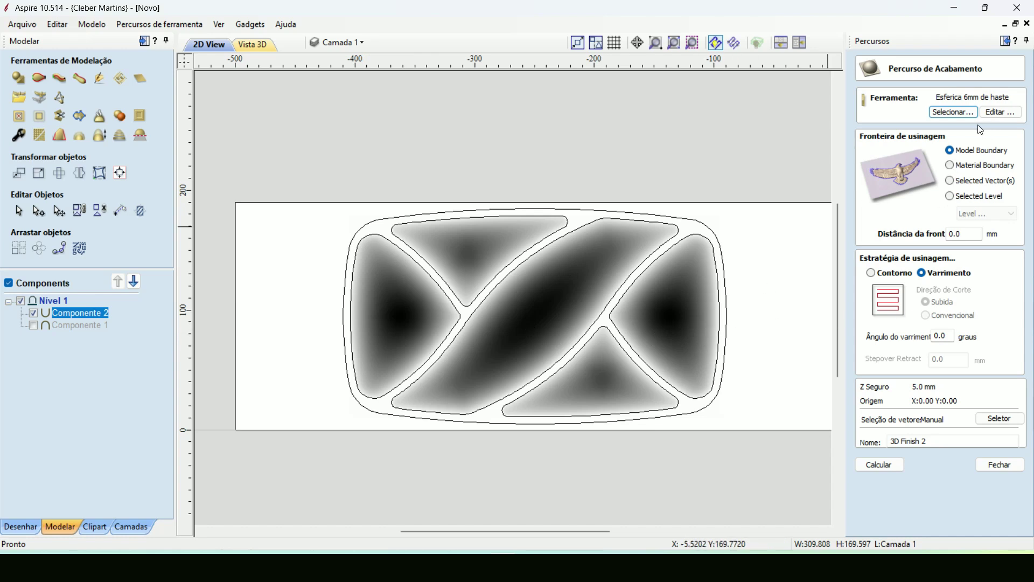
left_click(956, 112)
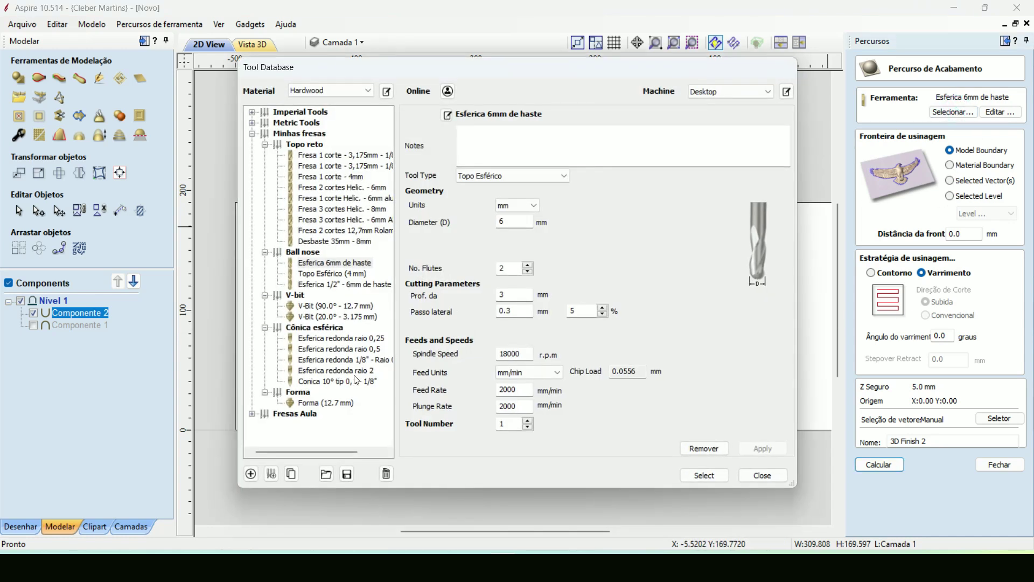
left_click(359, 372)
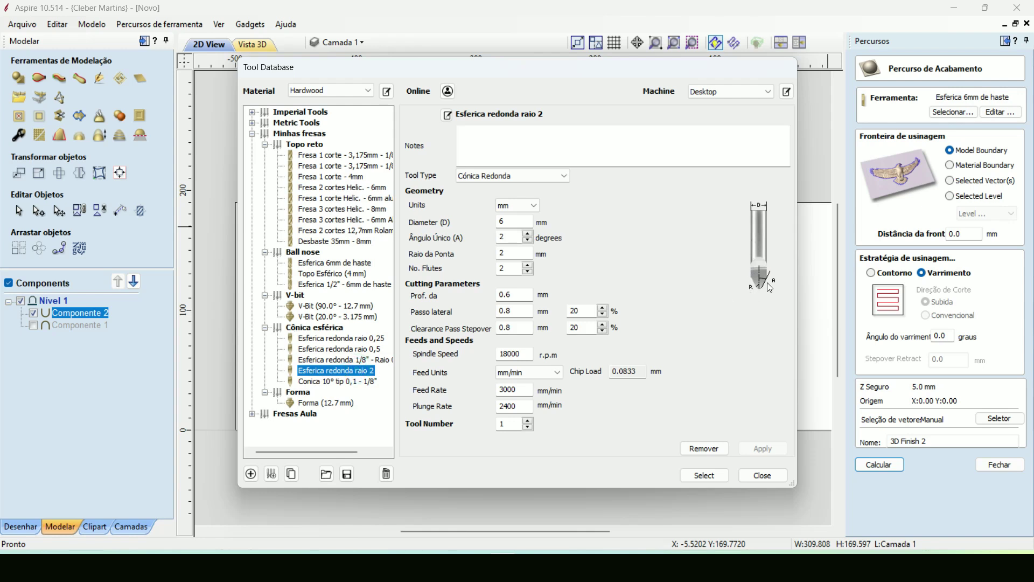
left_click(705, 475)
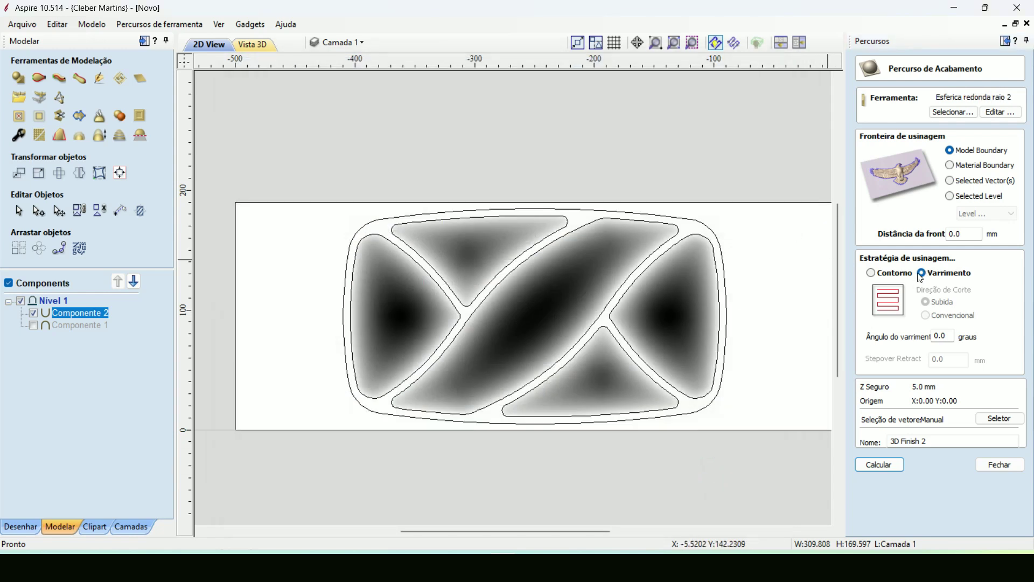
left_click(881, 466)
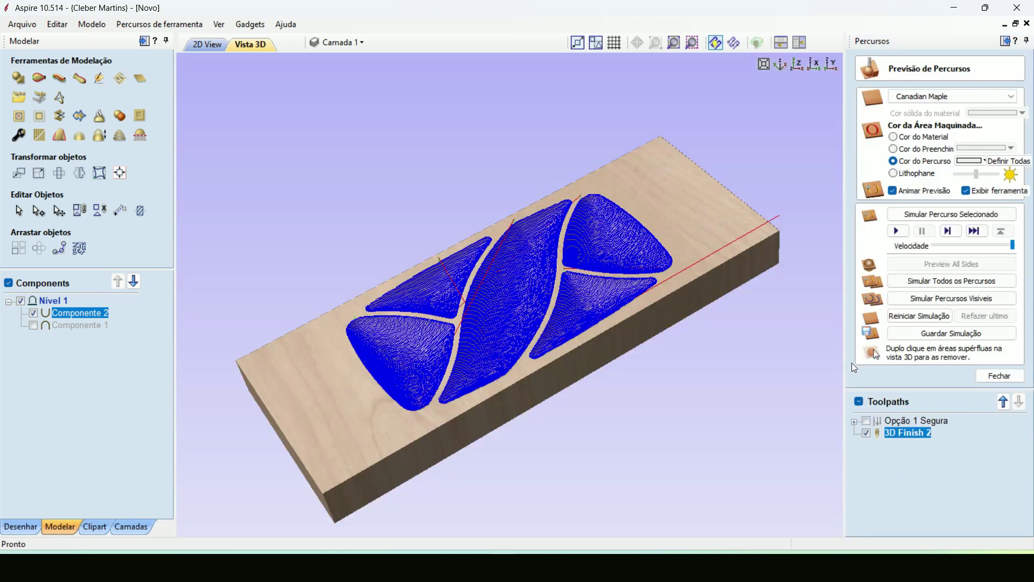
Step: Reset the simulation to the uncut block and inspect the displayed passes of 3D Finish 2 up close
scroll(590, 312, "up", 3)
scroll(634, 320, "down", 2)
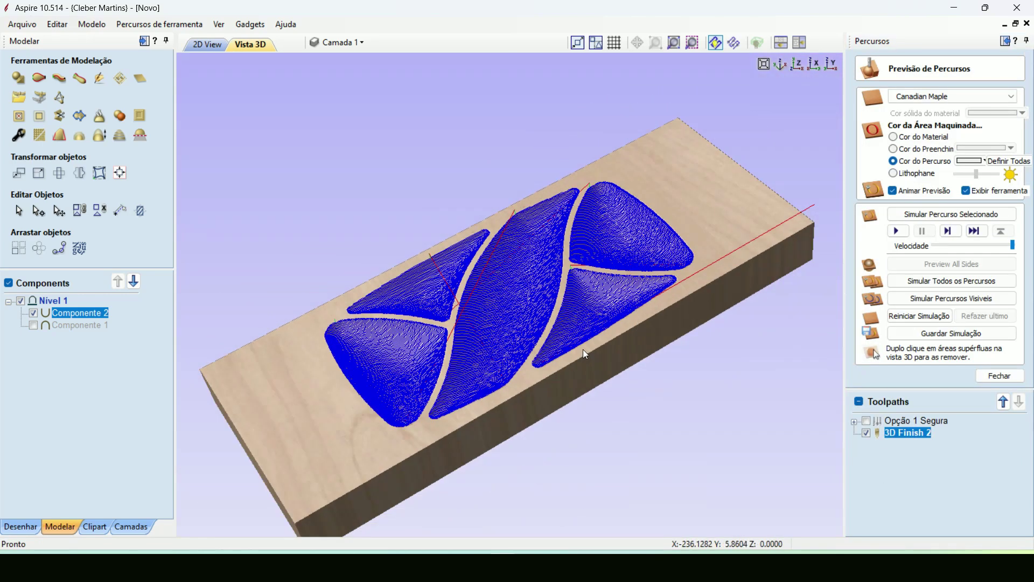
scroll(584, 351, "up", 5)
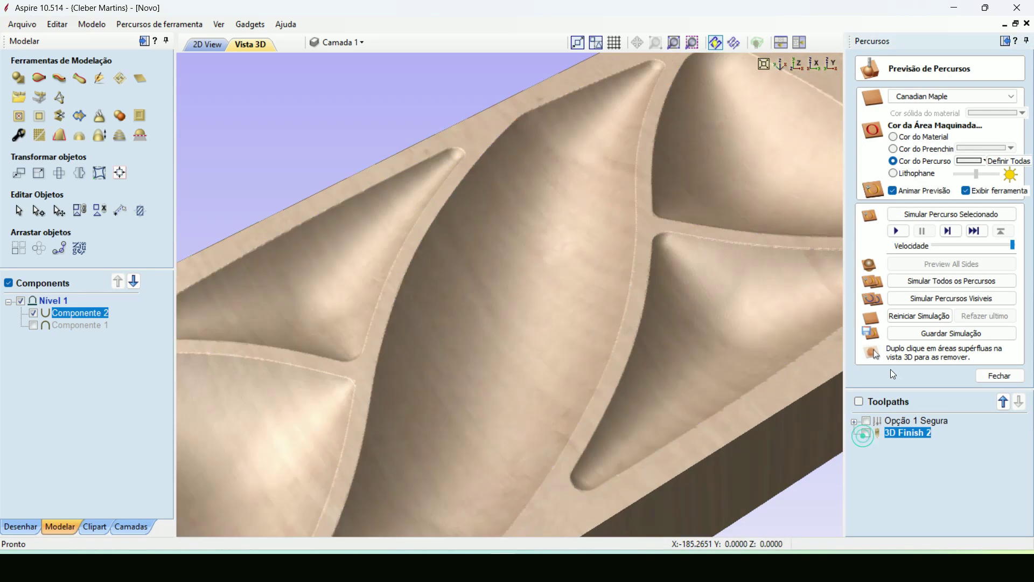
left_click(898, 317)
scroll(596, 363, "up", 3)
scroll(602, 365, "down", 5)
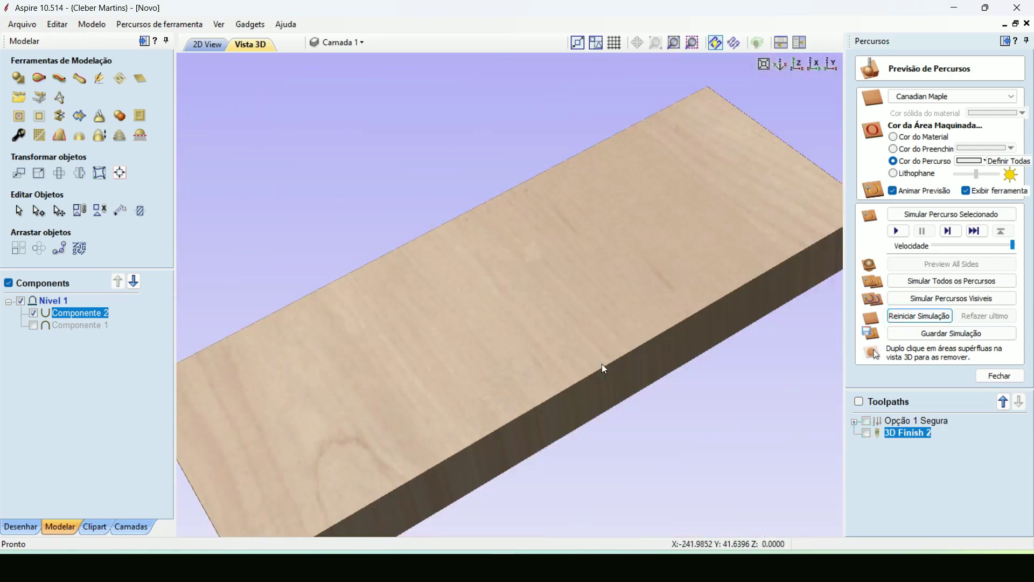
left_click(867, 432)
scroll(612, 336, "up", 4)
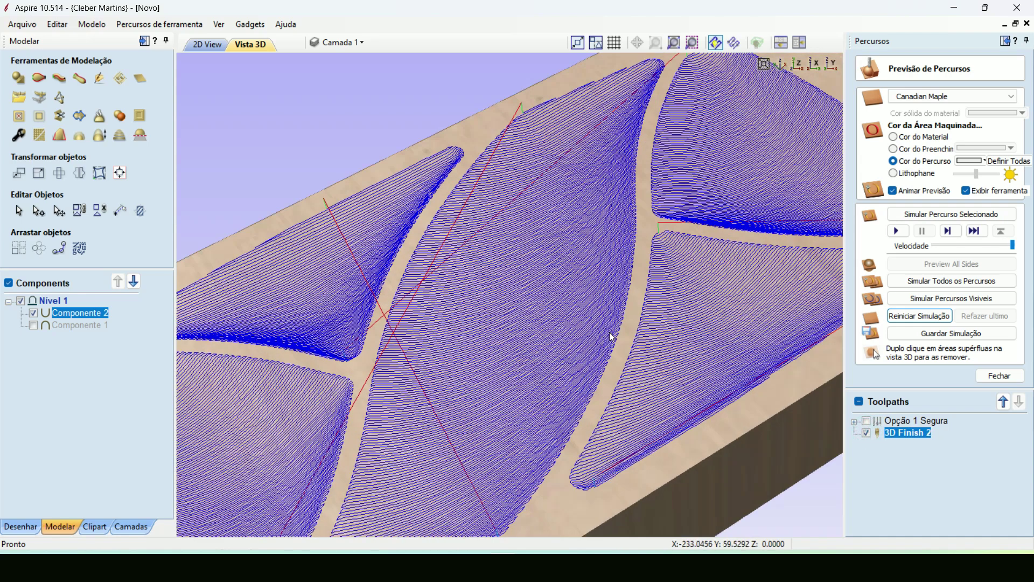
scroll(612, 337, "down", 4)
Step: Simulate 3D Finish 2 on the uncut block at reduced speed, pausing to examine the first passes before running it faster
left_click(939, 246)
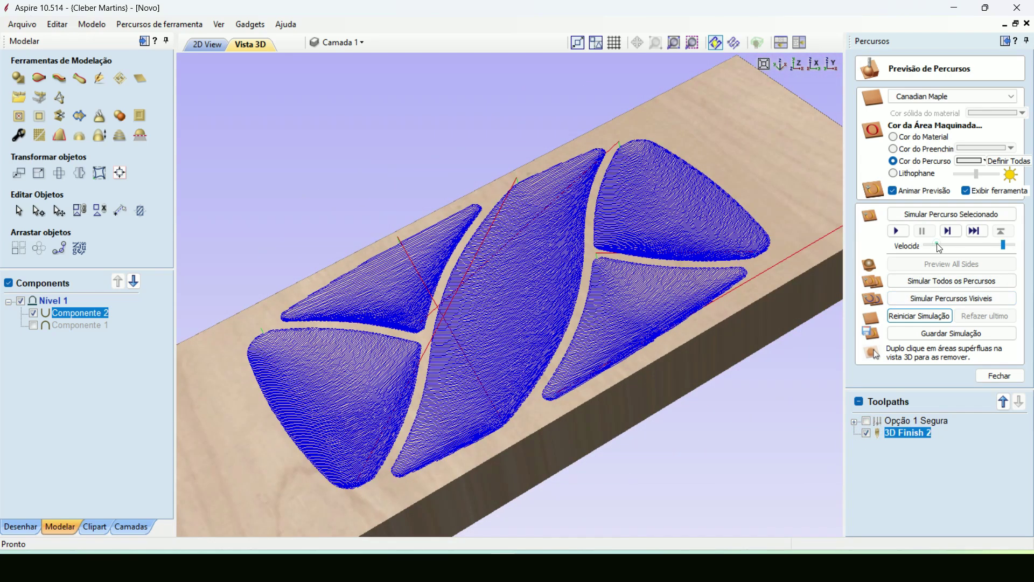
left_click(903, 235)
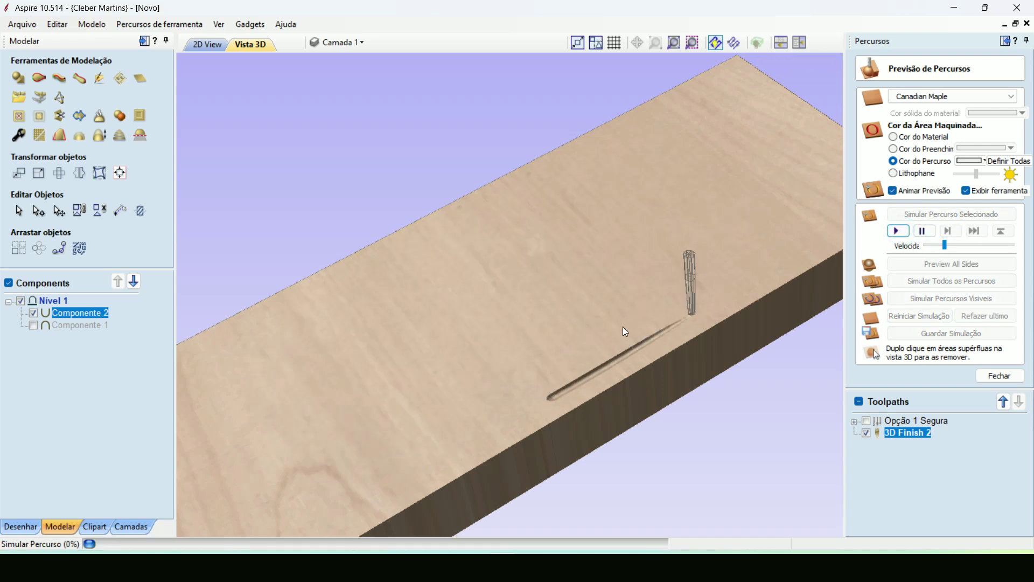
left_click(950, 246)
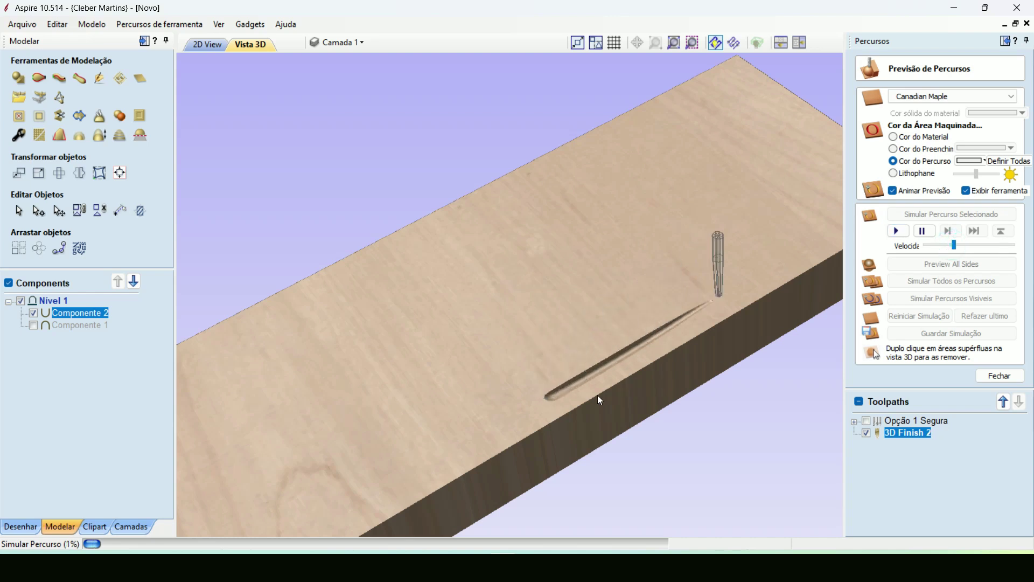
left_click(964, 245)
left_click_drag(965, 245, 983, 245)
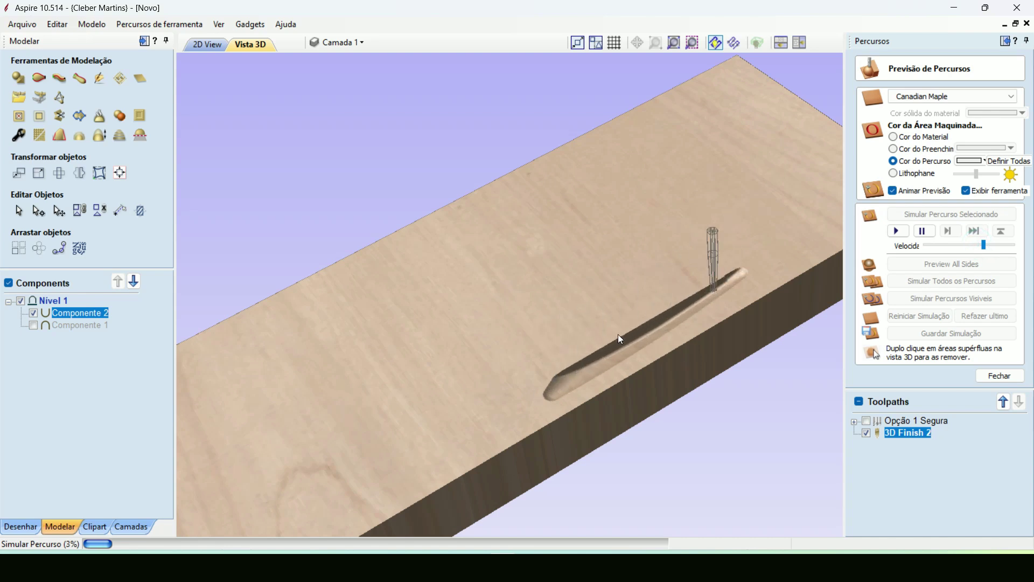
left_click(924, 233)
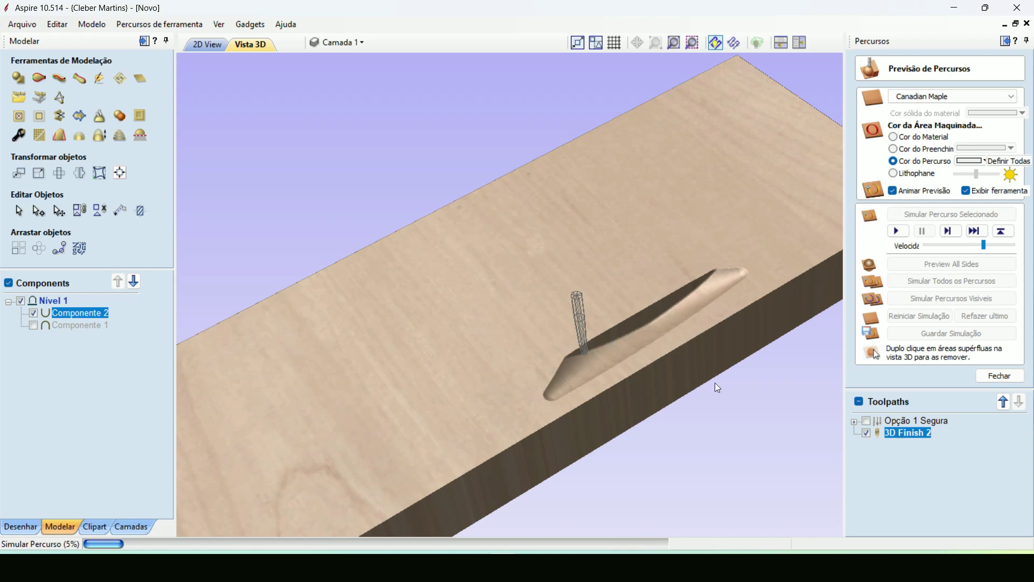
left_click(897, 232)
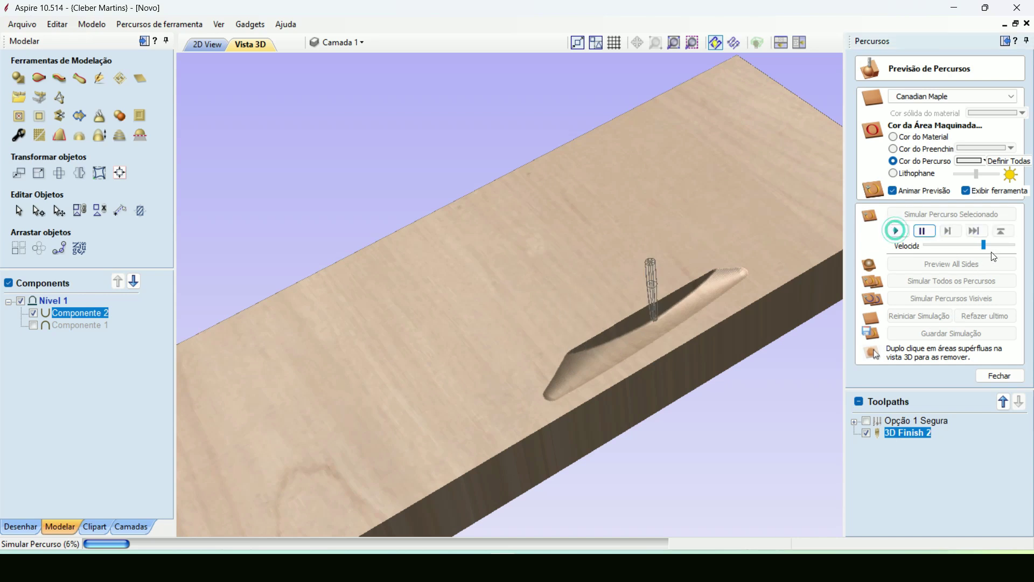
left_click_drag(983, 245, 1005, 246)
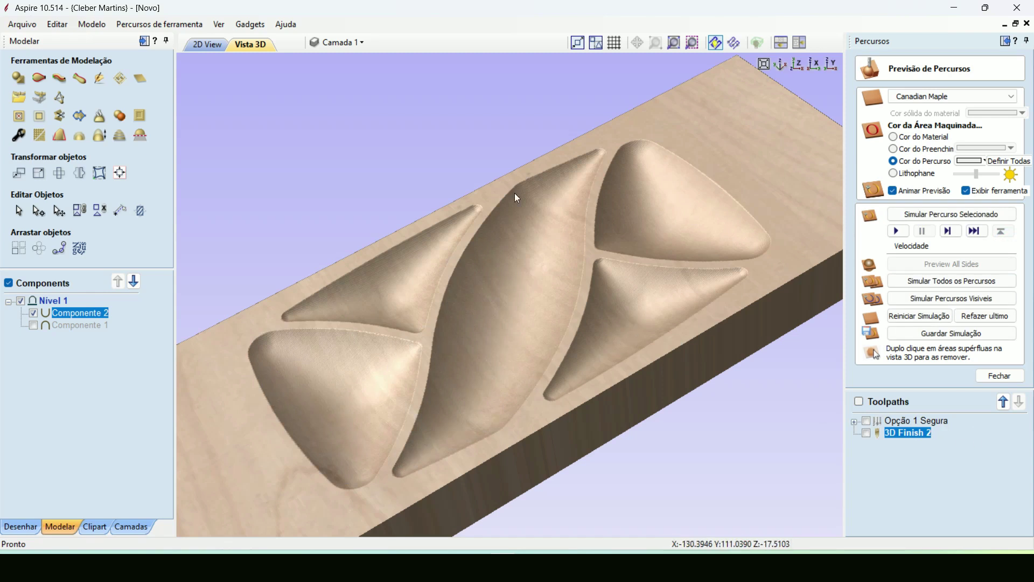
Step: Select the tray's outer outline in the 2D view and close the simulation preview
left_click(211, 44)
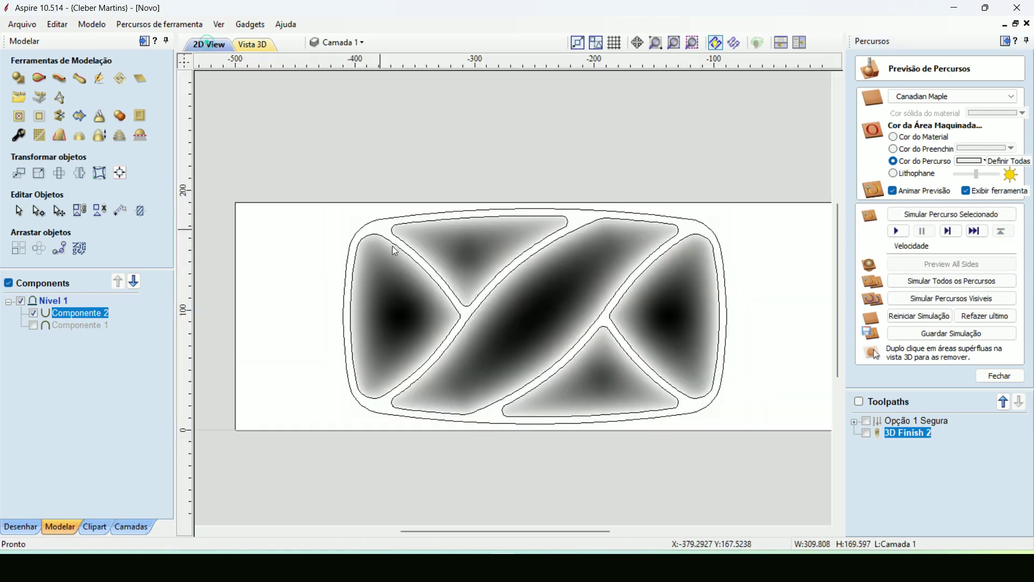
left_click(441, 214)
left_click(483, 172)
left_click(588, 211)
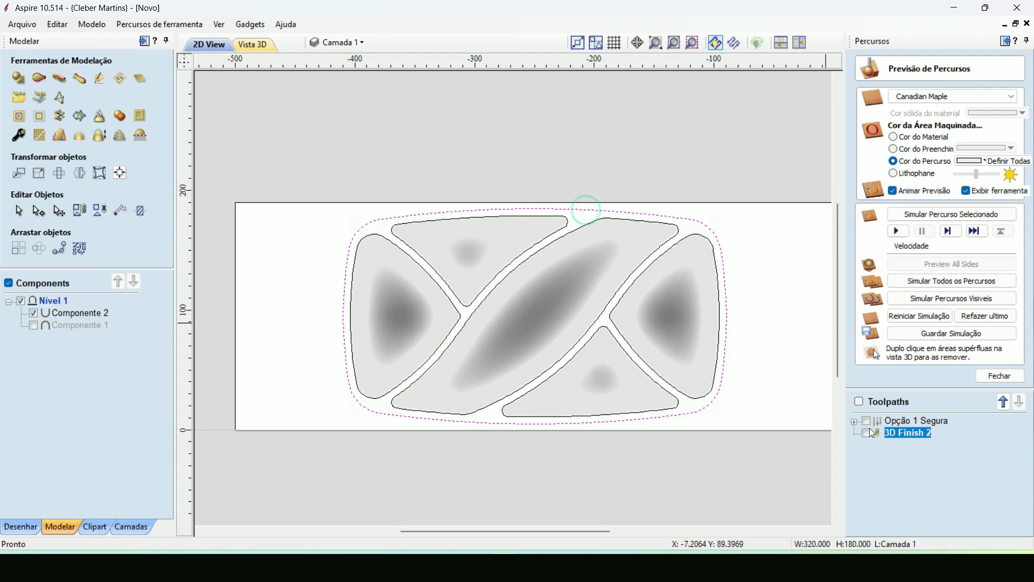
left_click(1011, 379)
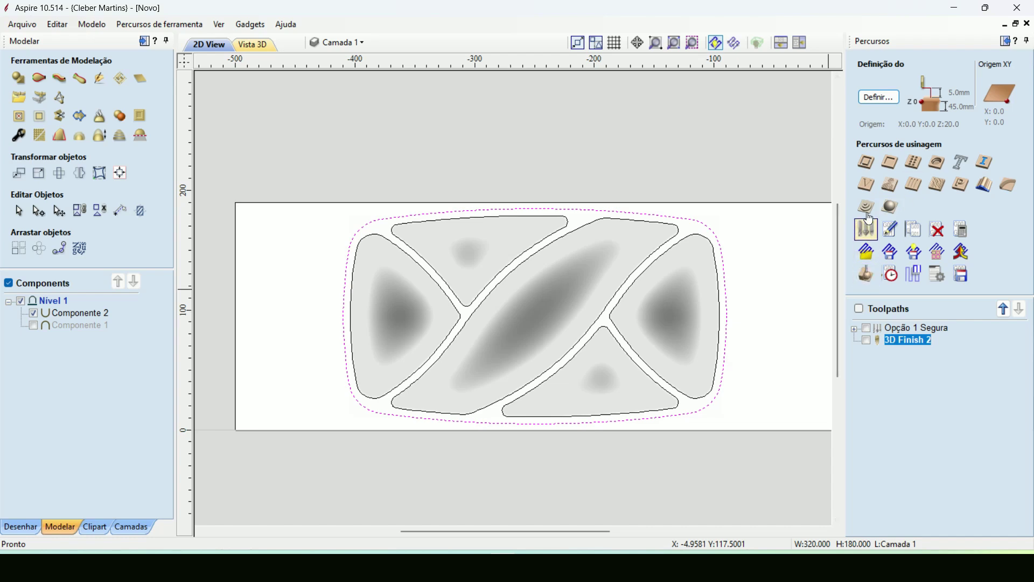
Step: Start a 2D profile toolpath on the tray's outer outline with a 46 mm cut depth and the Fresa 3 cortes Helic. - 8mm tool
left_click(868, 163)
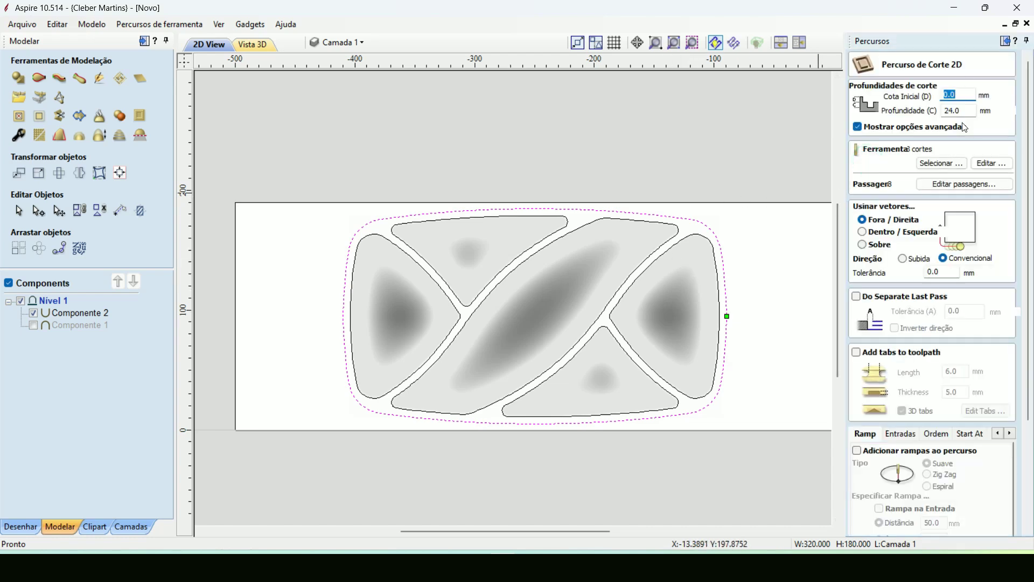
left_click(956, 111)
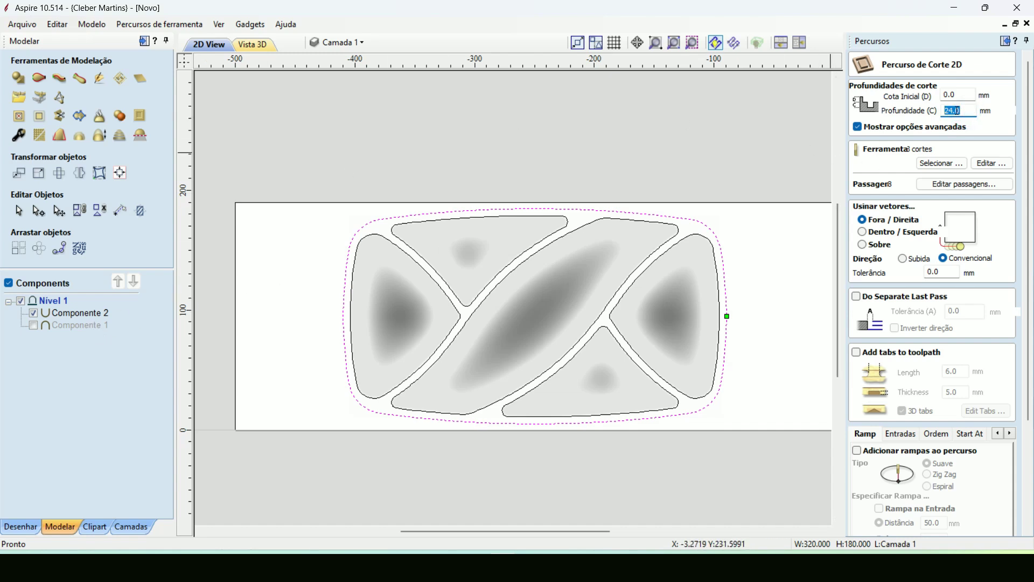
left_click(922, 163)
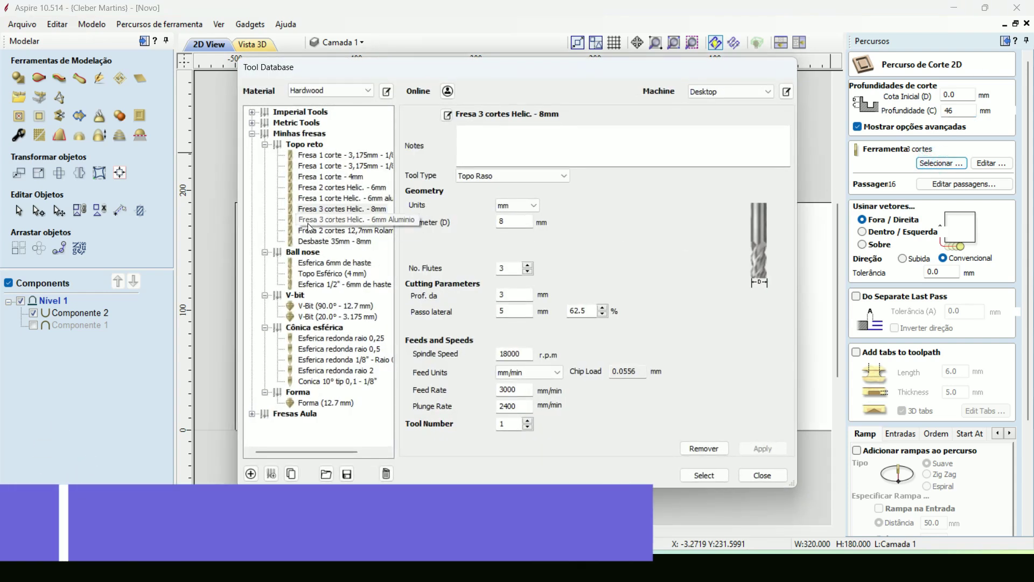
left_click(371, 210)
left_click(704, 476)
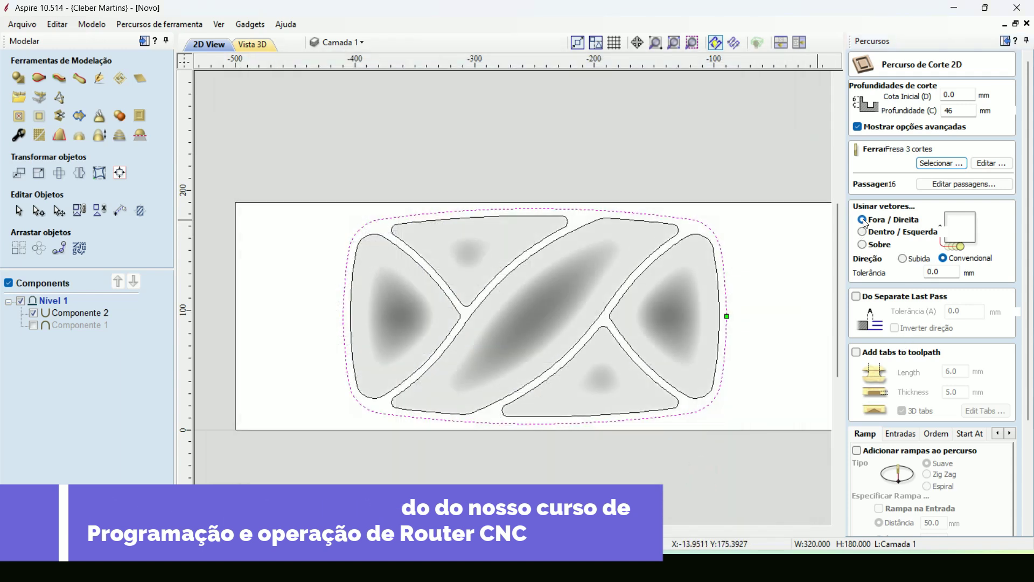
Step: Add Suave ramps with a 50 mm distance and calculate the outside profile, accepting the cut through the material
left_click(869, 448)
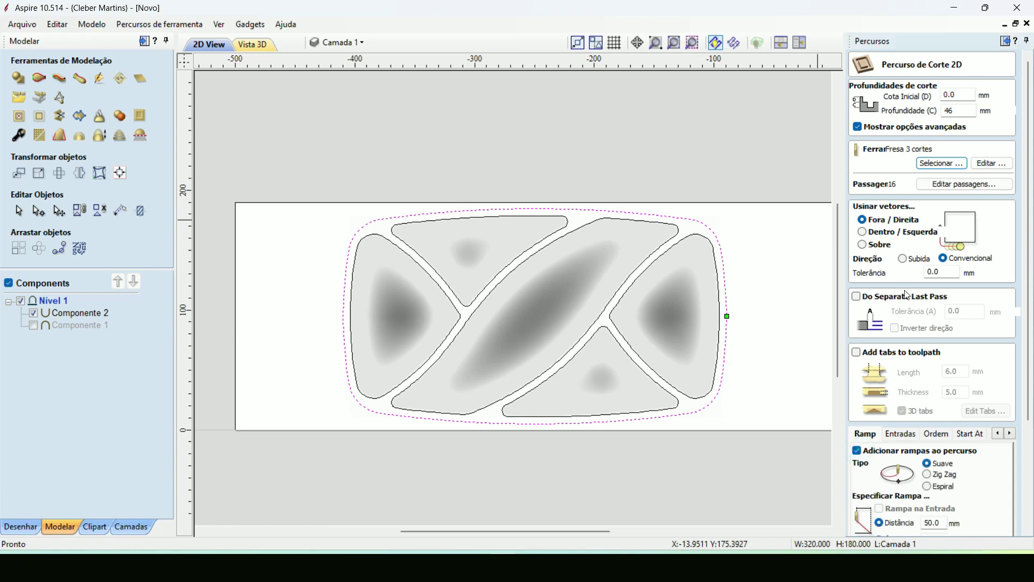
scroll(903, 309, "down", 3)
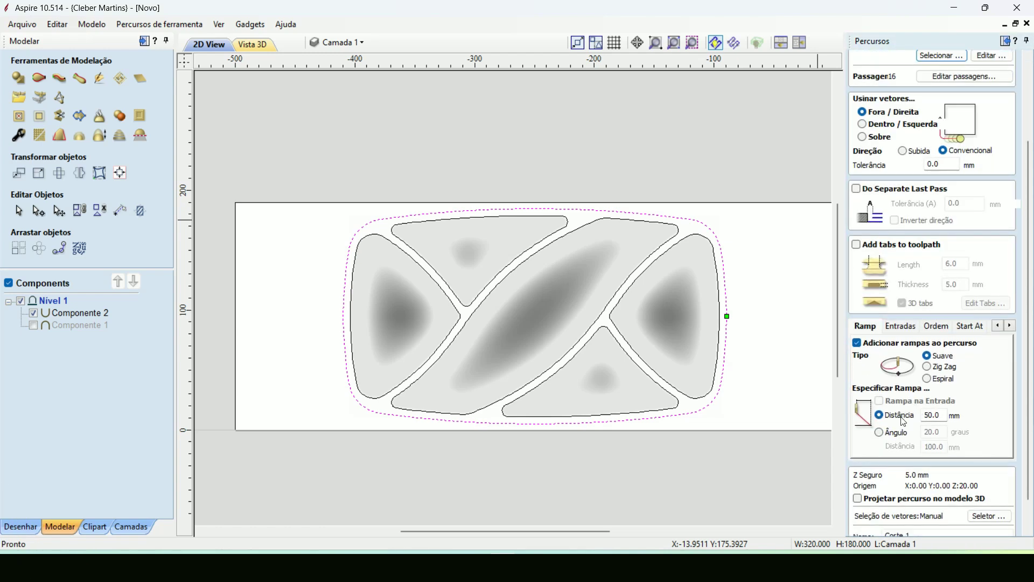
left_click(874, 527)
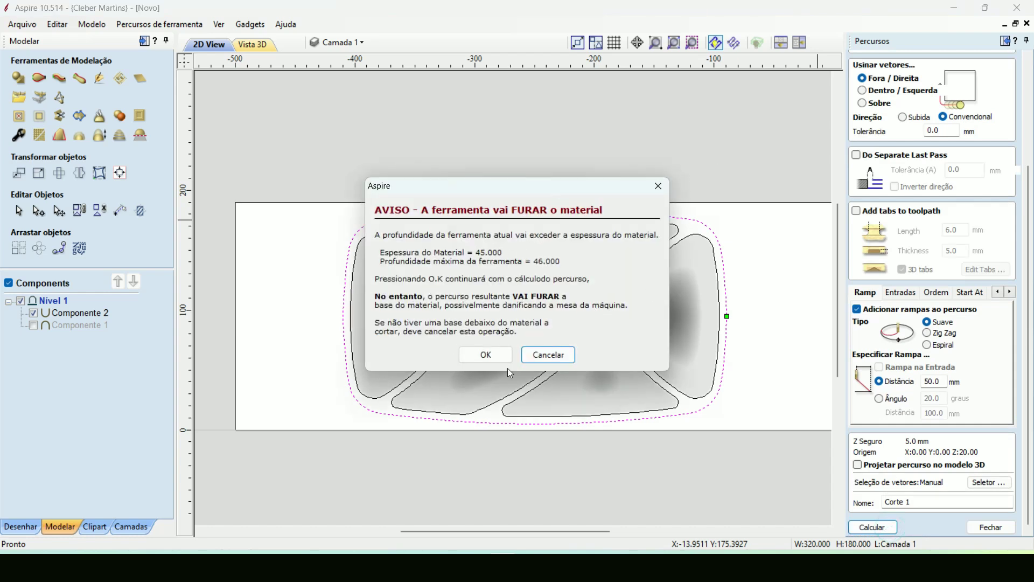
left_click(493, 356)
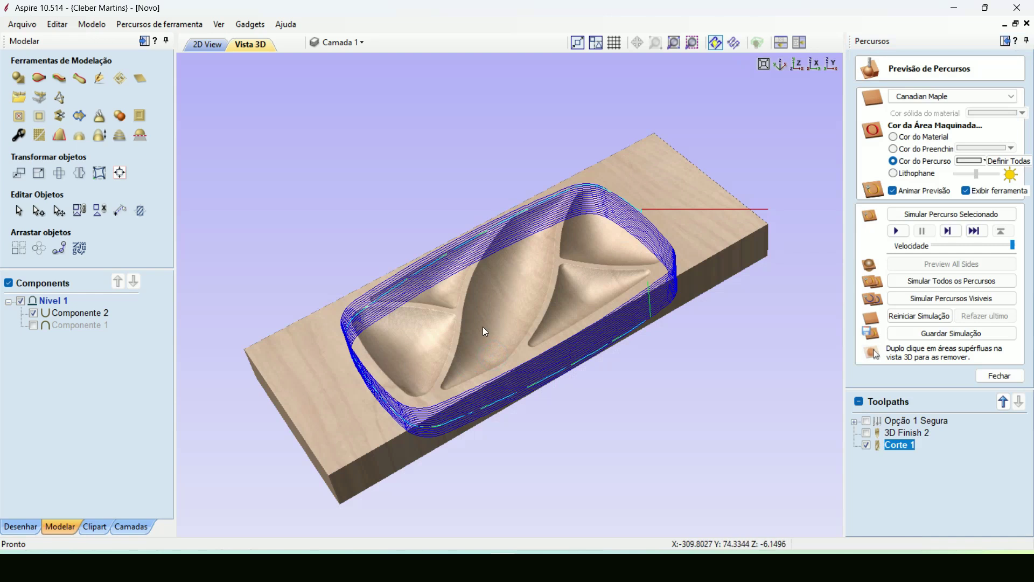
Step: Simulate the outer profile cut, remove the surrounding waste material from the preview and inspect the separated tray
scroll(483, 326, "up", 3)
left_click(897, 231)
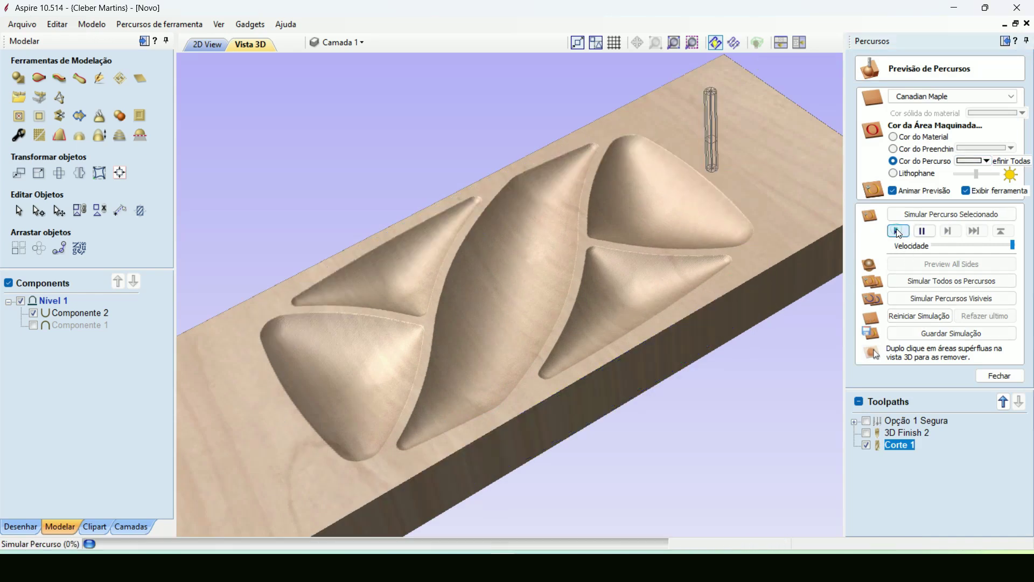
scroll(554, 433, "up", 4)
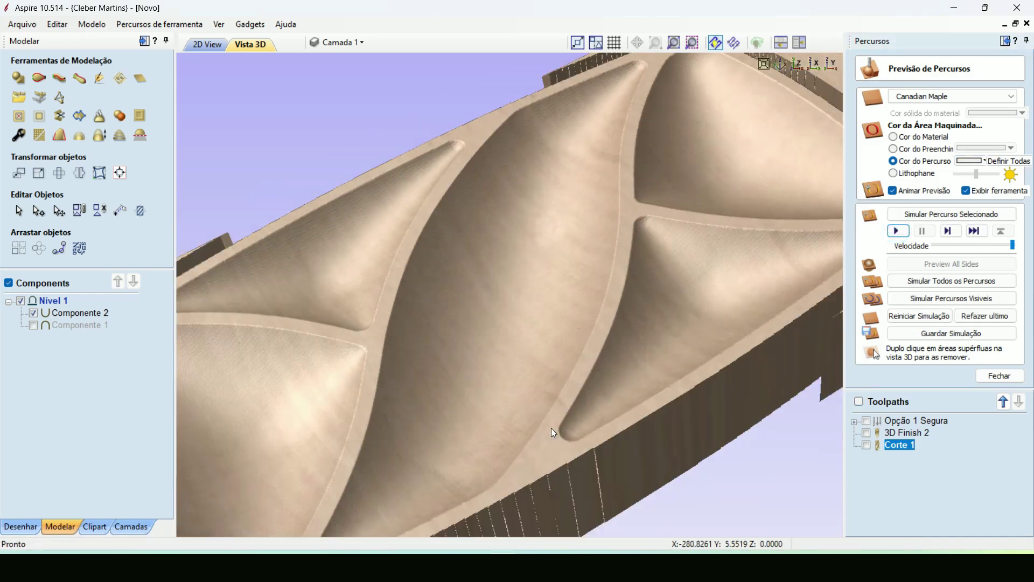
scroll(551, 428, "down", 5)
left_click_drag(627, 246, 485, 431)
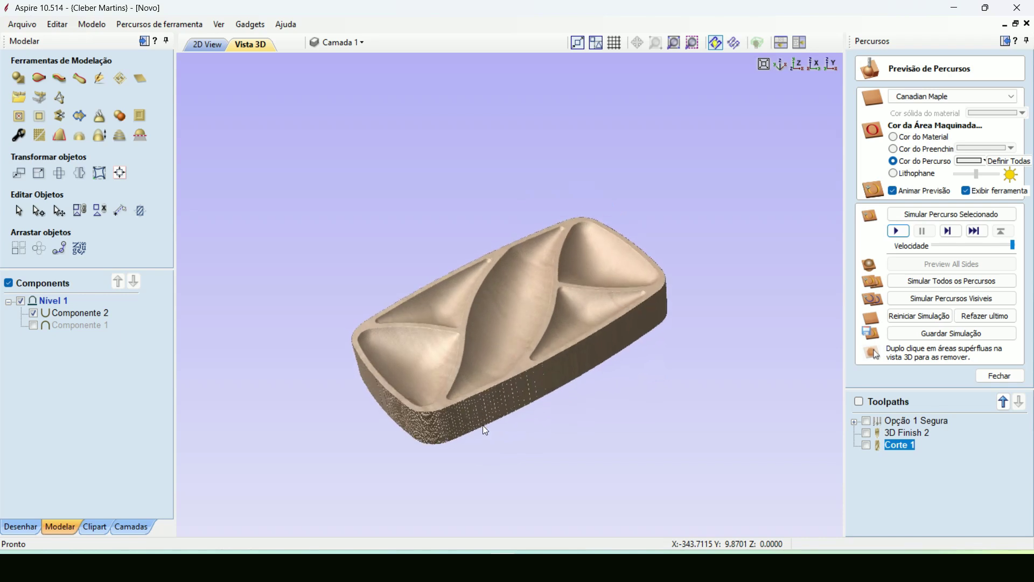
scroll(484, 429, "up", 3)
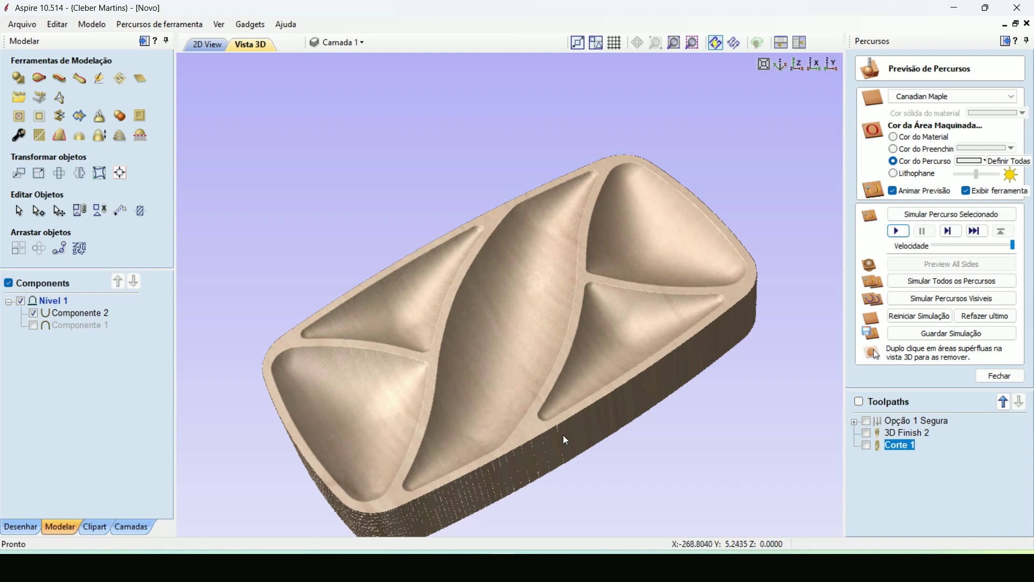
Step: Close the simulation preview and return to the 2D view of the tray
left_click(1002, 376)
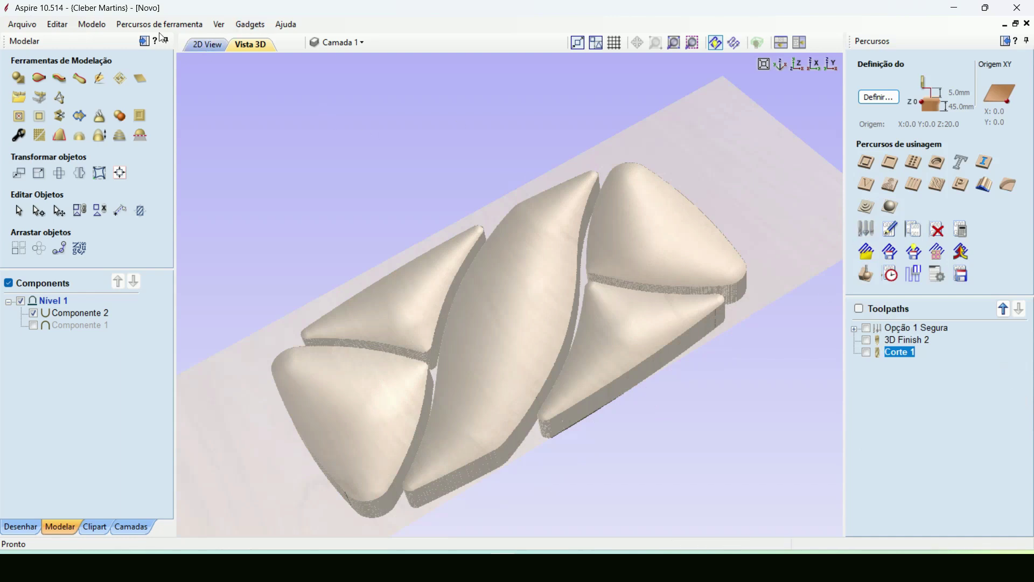
left_click(206, 44)
left_click(891, 274)
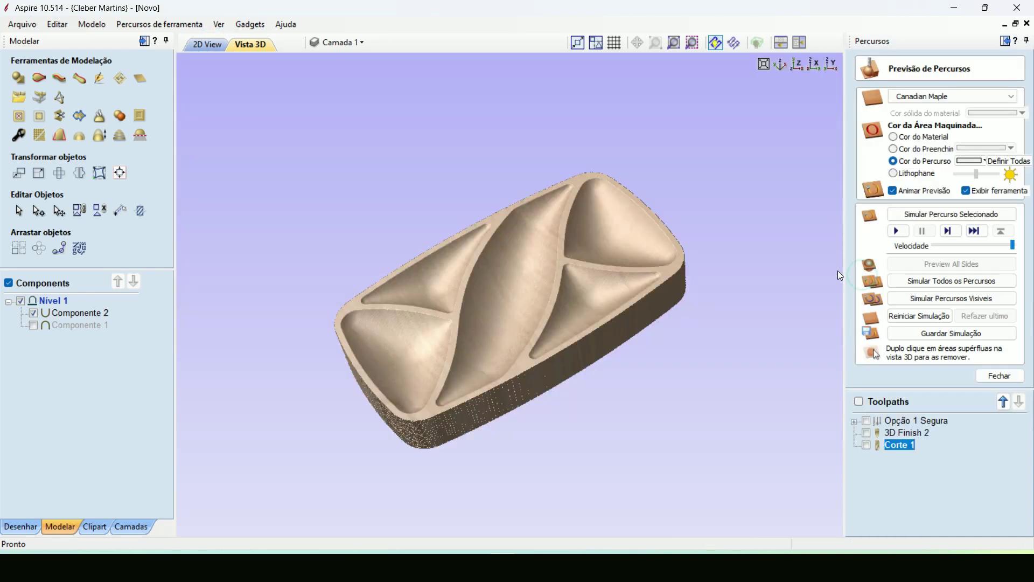
left_click(227, 49)
left_click(993, 374)
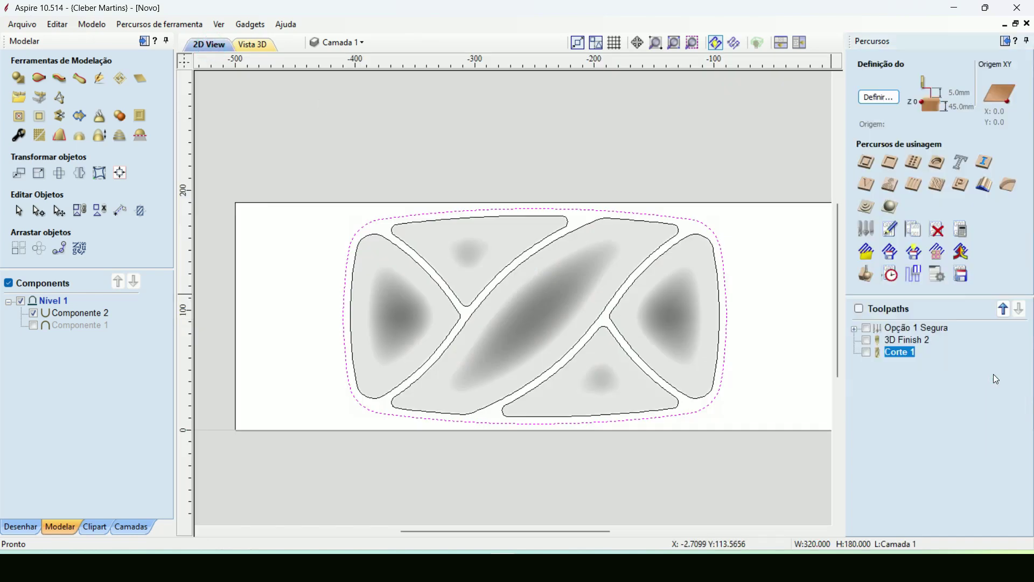
Step: Review the Forma (12.7 mm) form cutter in the tool database and leave the database without changes
left_click(869, 228)
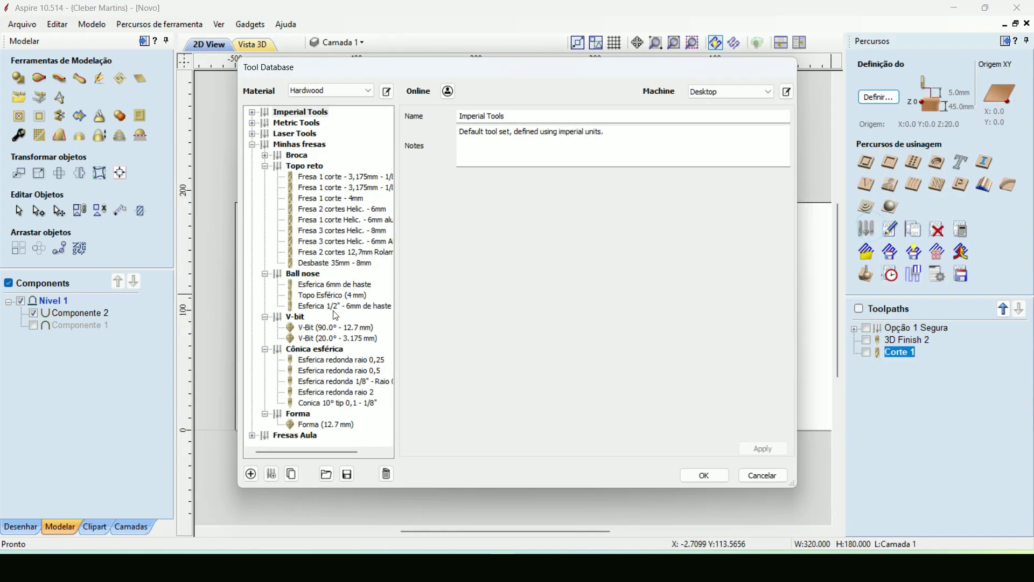
left_click(330, 425)
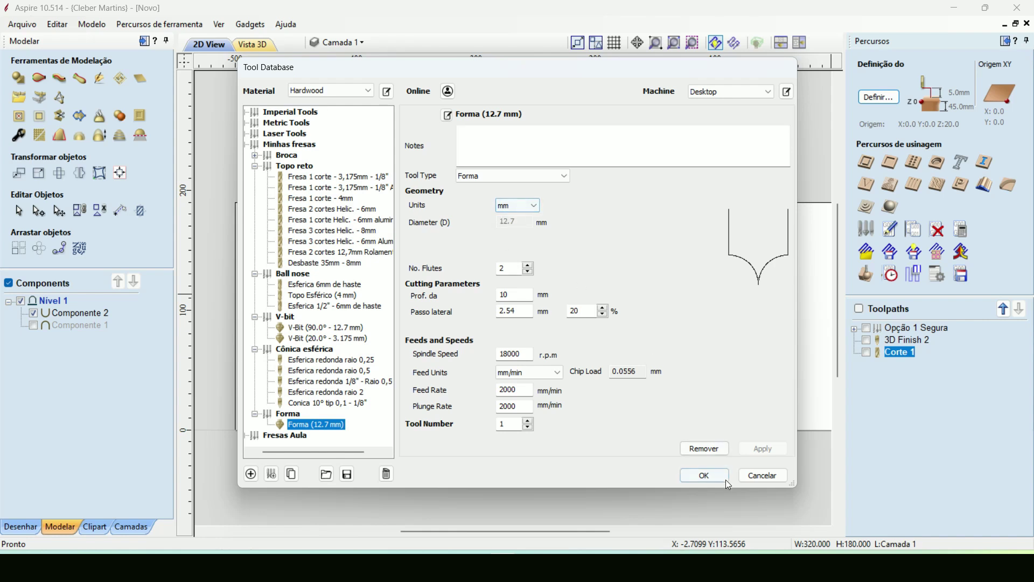
left_click(762, 475)
Step: Reselect the tray's outer outline and start another 2D profile toolpath with a 6 mm depth and a 0.2 mm tolerance
left_click(739, 288)
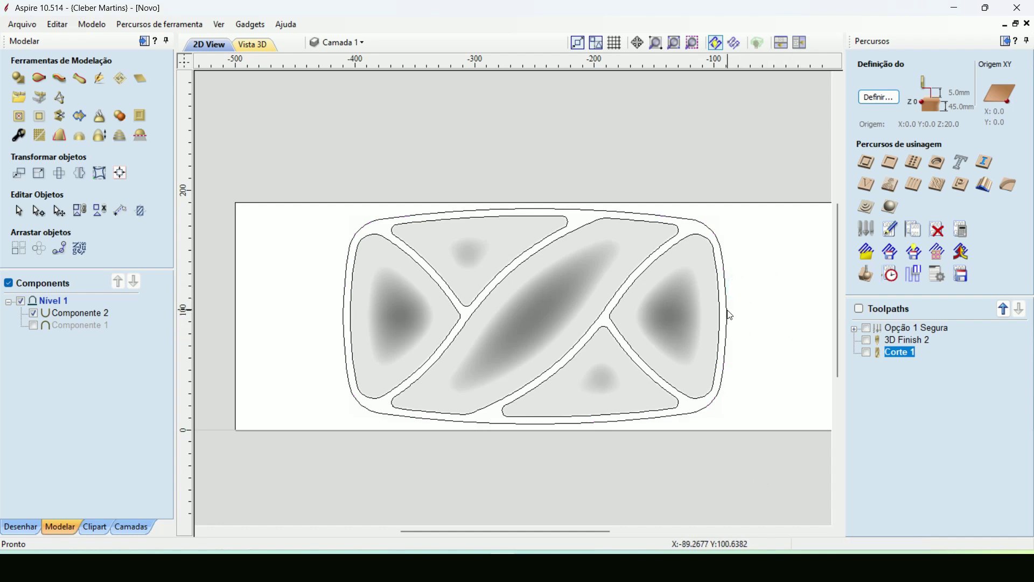
left_click(726, 311)
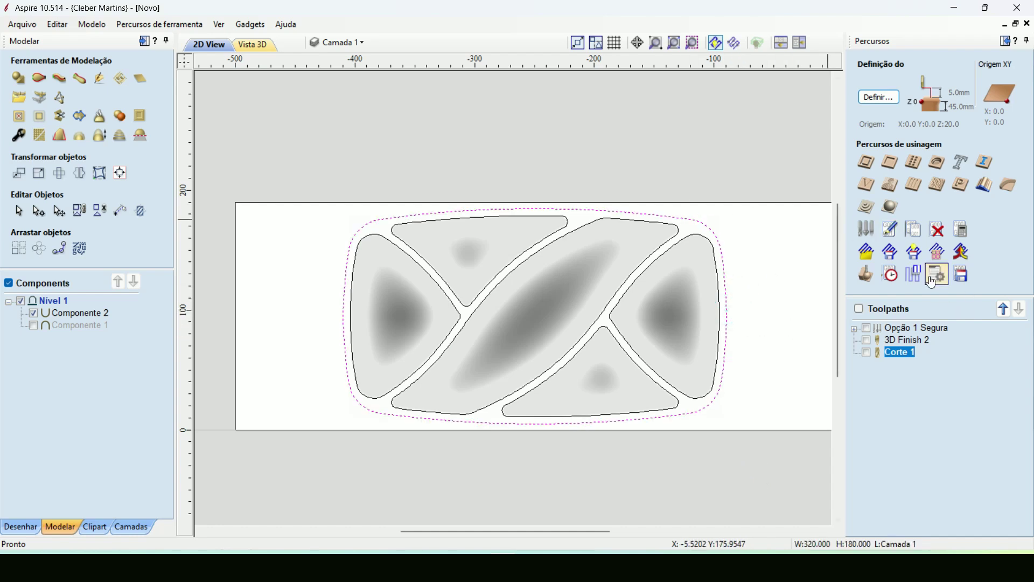
left_click(866, 162)
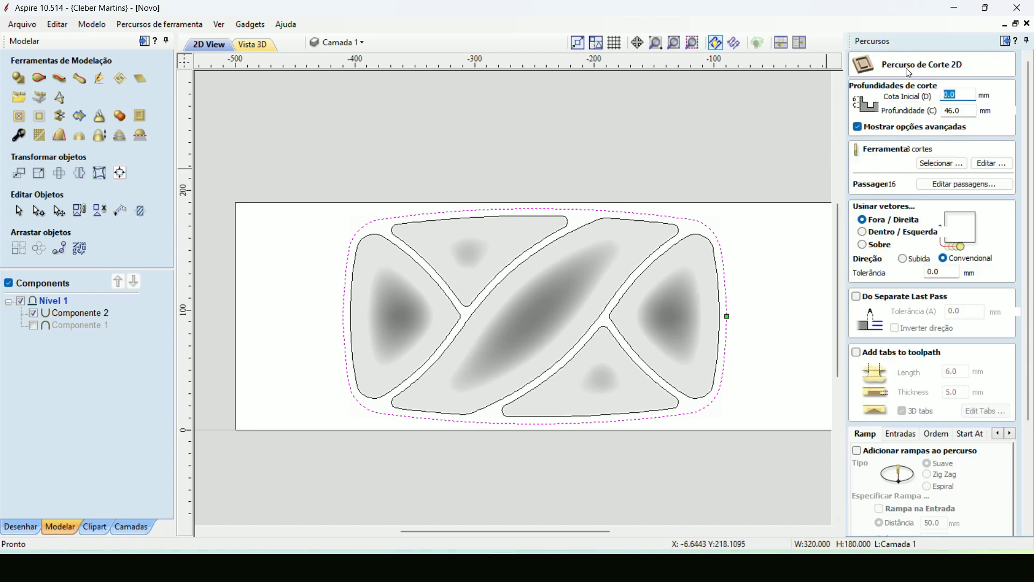
left_click(961, 111)
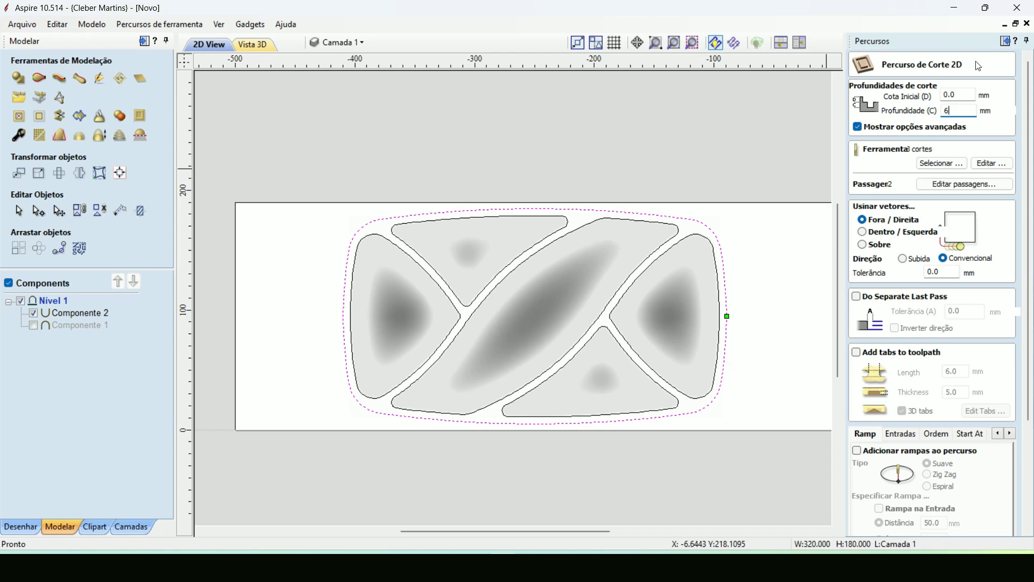
left_click(945, 270)
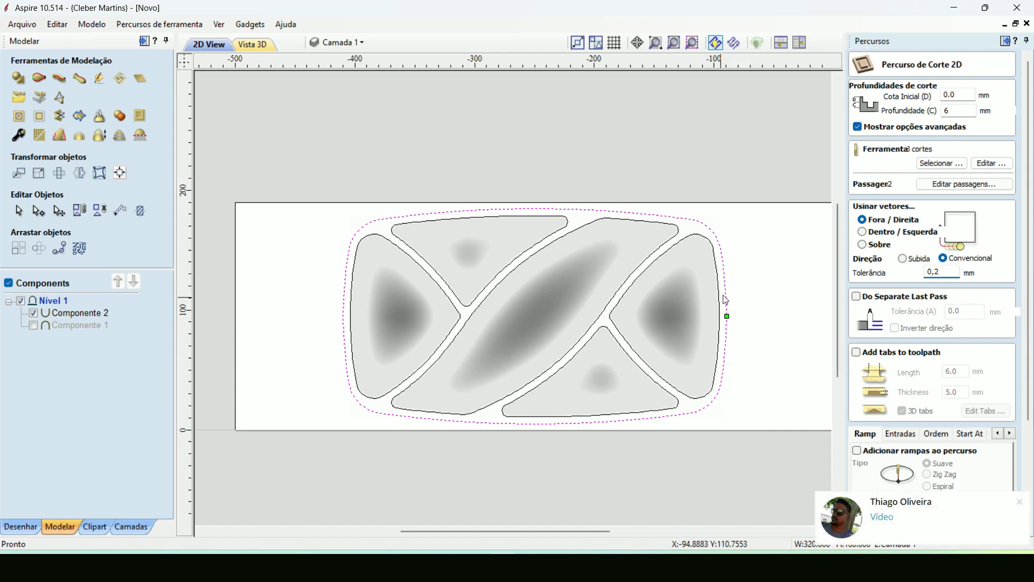
Step: Add Suave ramps to the profile toolpath, name it arredondamento and calculate it
left_click(1020, 501)
scroll(921, 357, "down", 3)
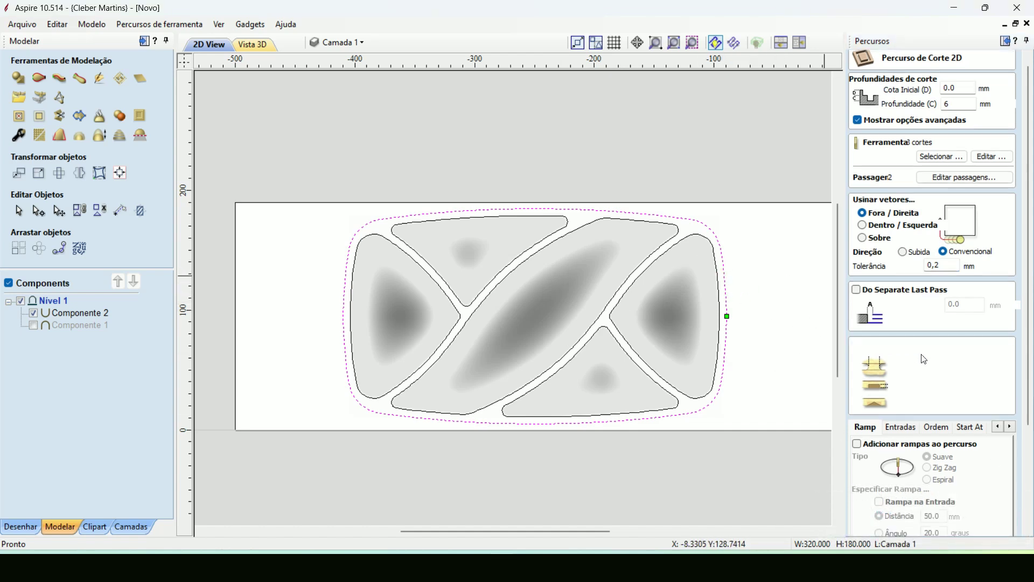
left_click(857, 382)
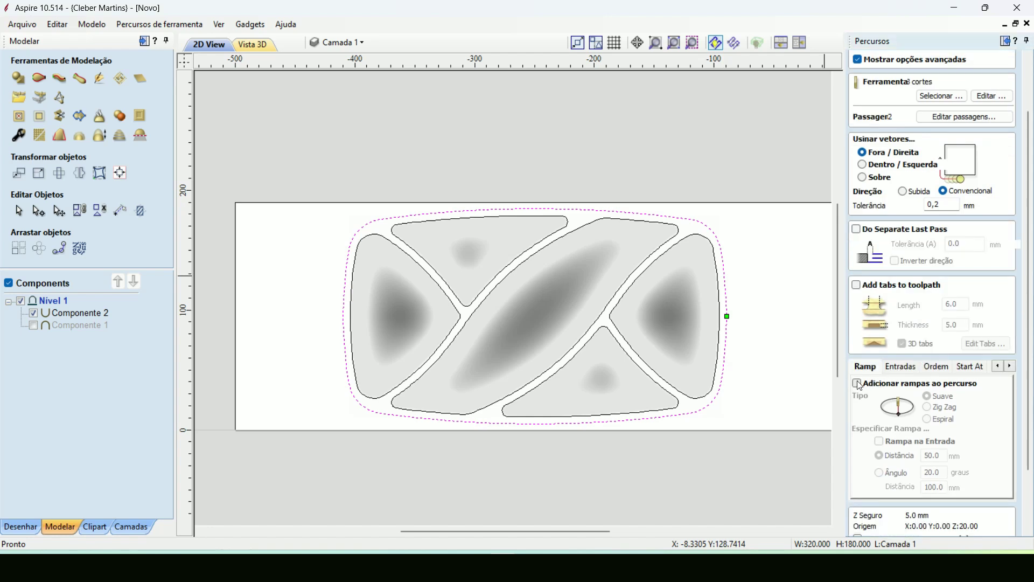
scroll(935, 269, "up", 3)
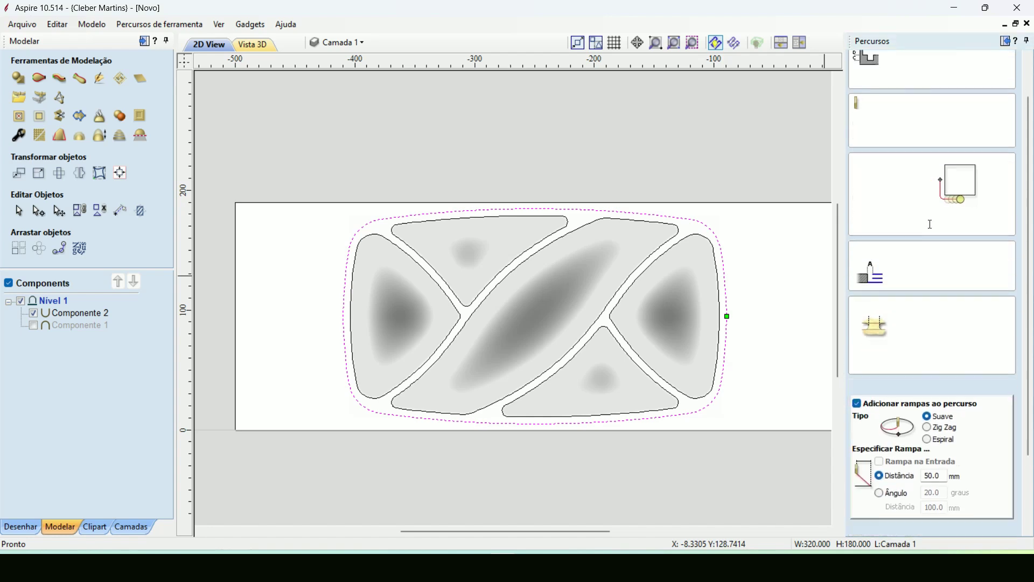
scroll(939, 208, "down", 5)
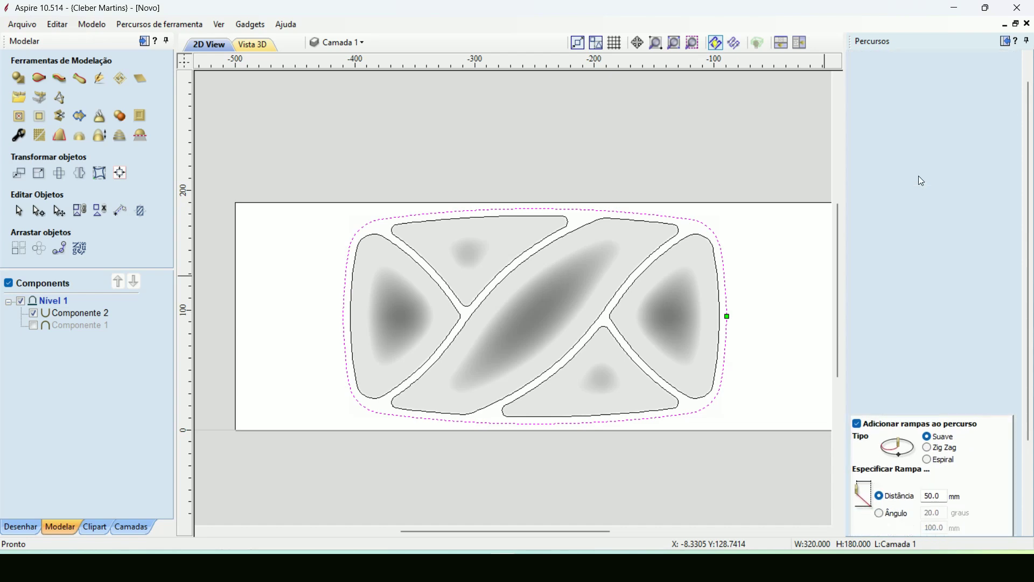
triple_click(909, 502)
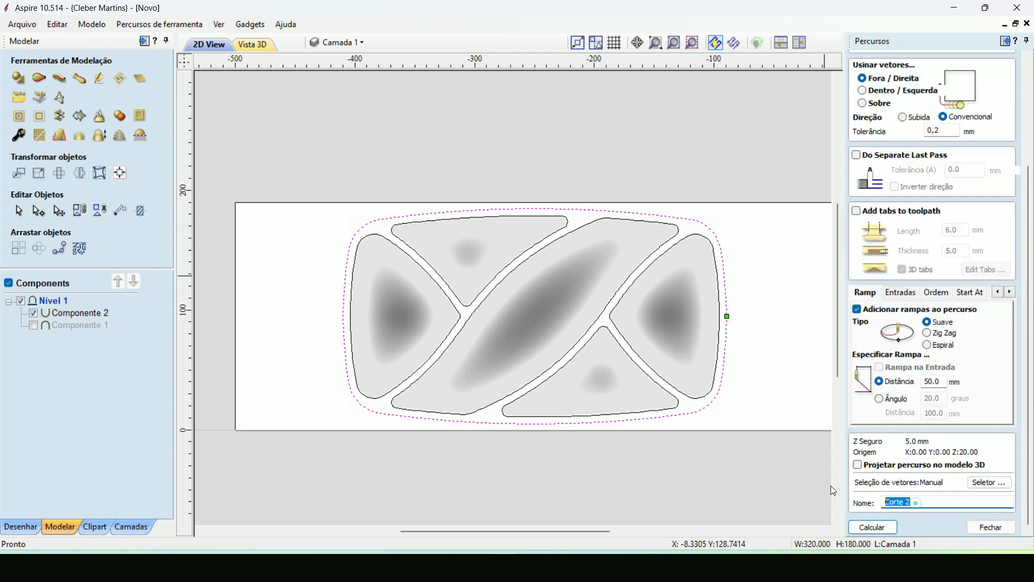
type("arredondamento")
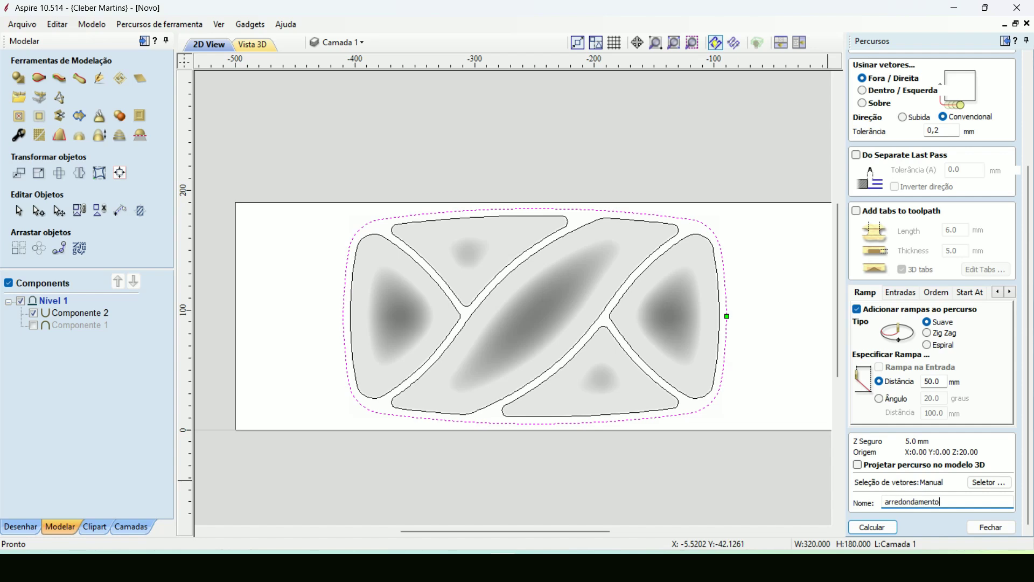
left_click(877, 527)
Step: Simulate the arredondamento toolpath on the cut-out tray
scroll(628, 278, "up", 4)
scroll(699, 278, "down", 2)
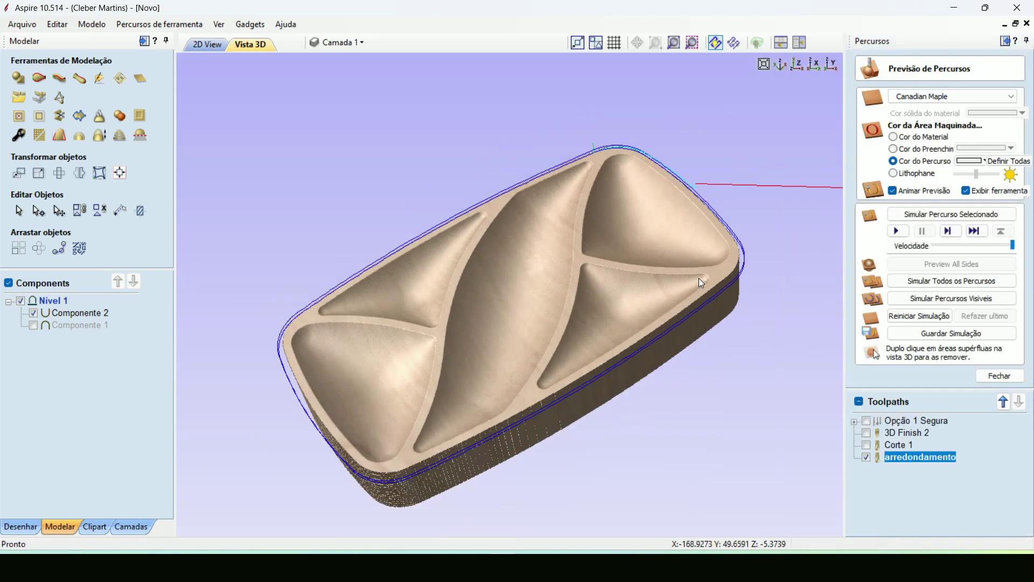
left_click(898, 232)
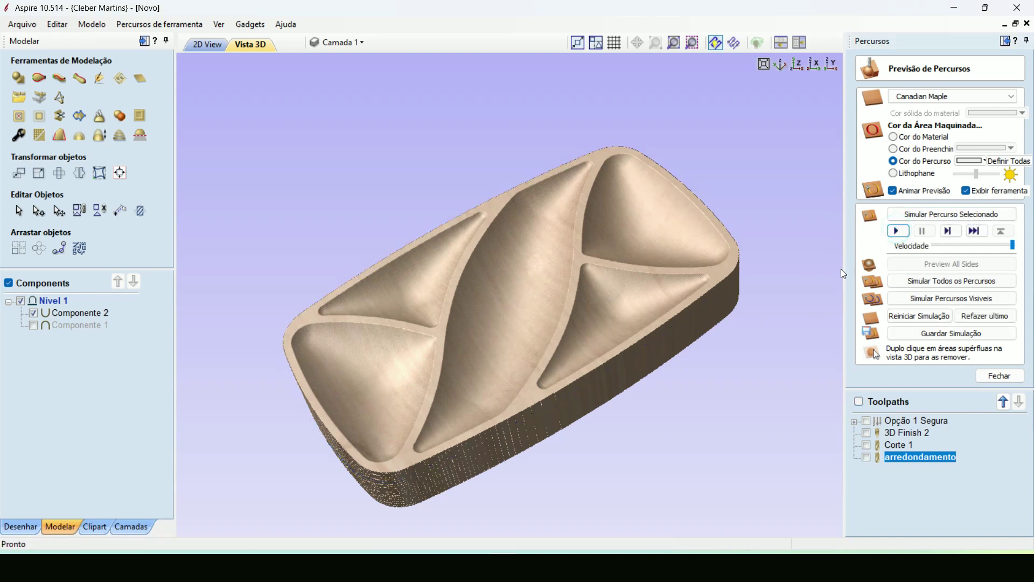
Step: Edit the arredondamento profile toolpath to machine on the vector (Sobre) and recalculate it
left_click(200, 45)
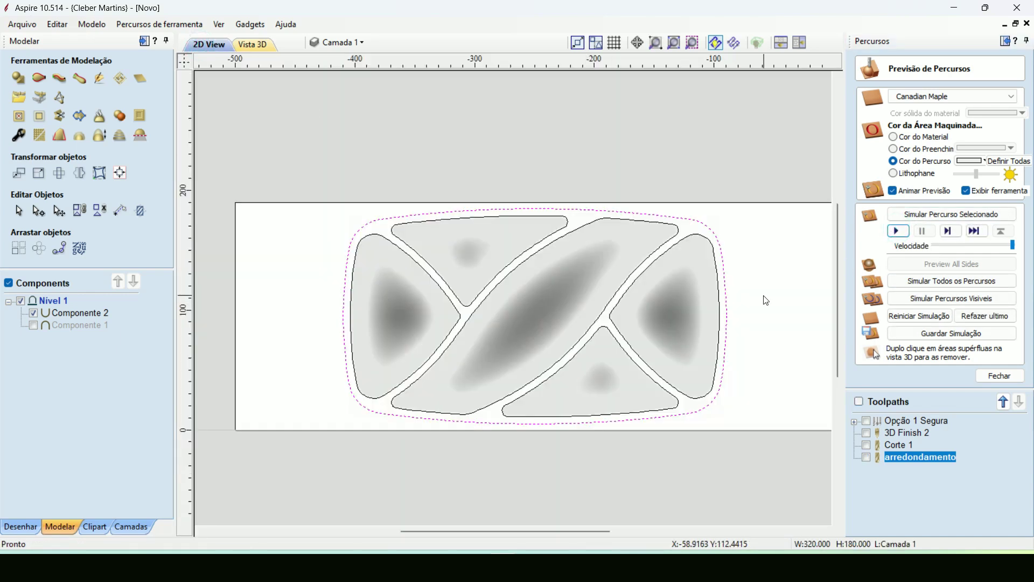
double_click(918, 459)
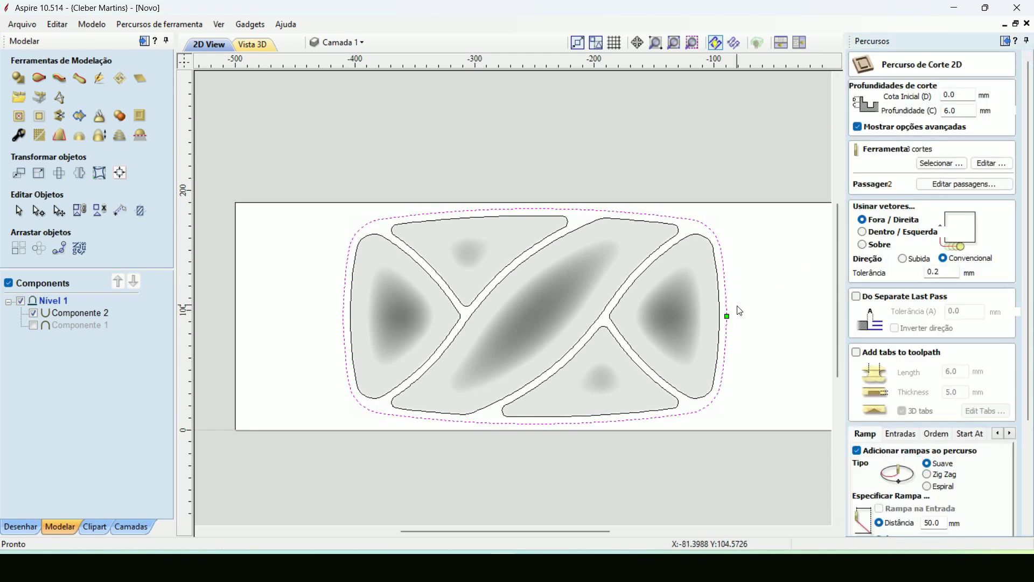
left_click(864, 245)
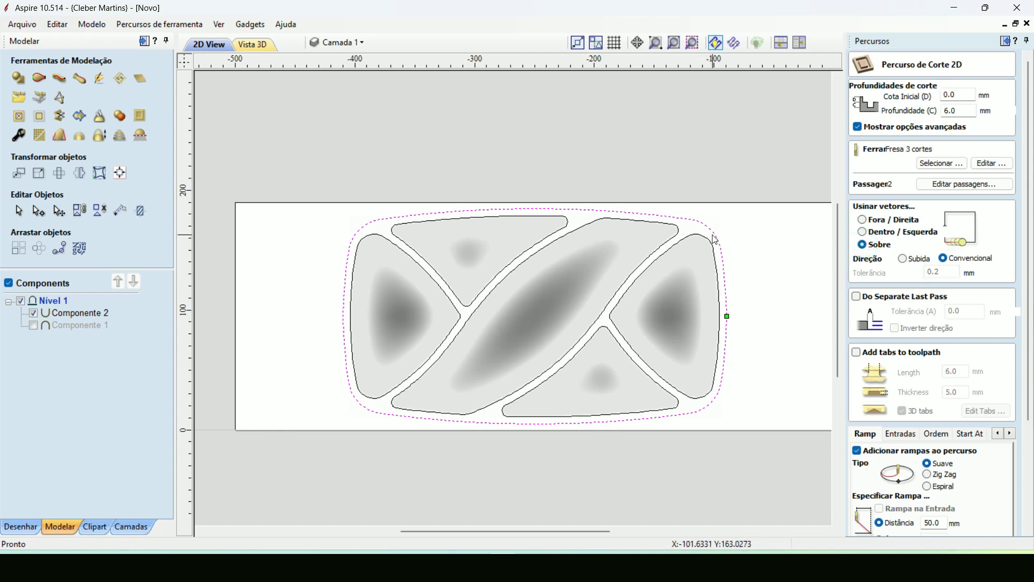
scroll(722, 272, "up", 1)
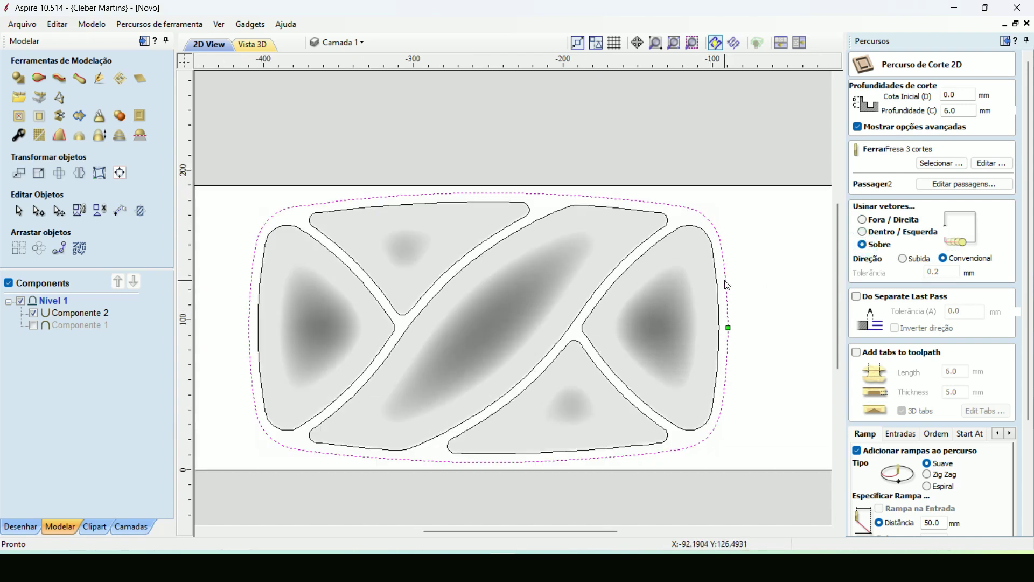
scroll(967, 379, "down", 5)
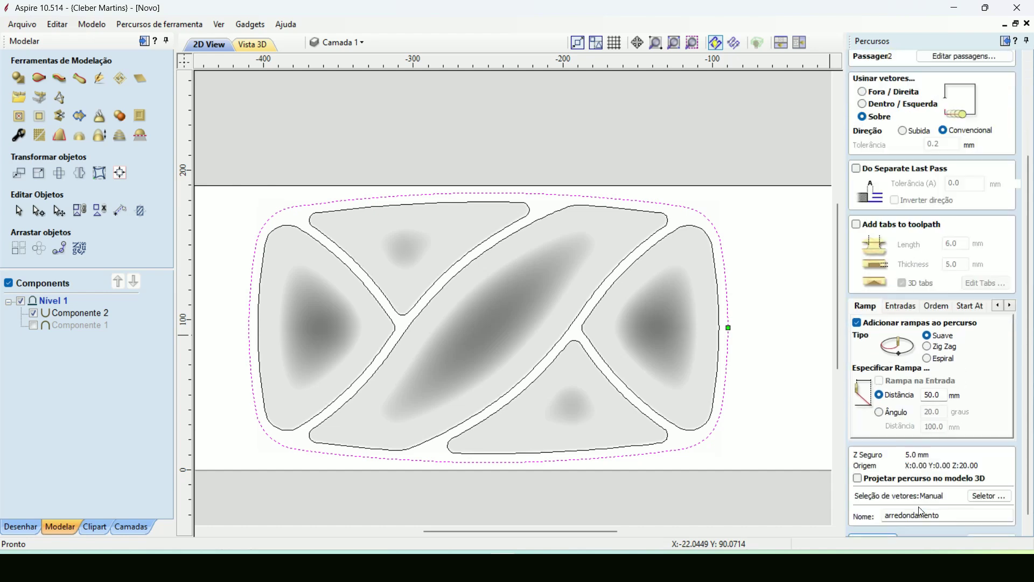
left_click(876, 527)
Step: Simulate the recalculated arredondamento toolpath, inspect the tray's edge, and undo that last simulation
scroll(688, 286, "up", 2)
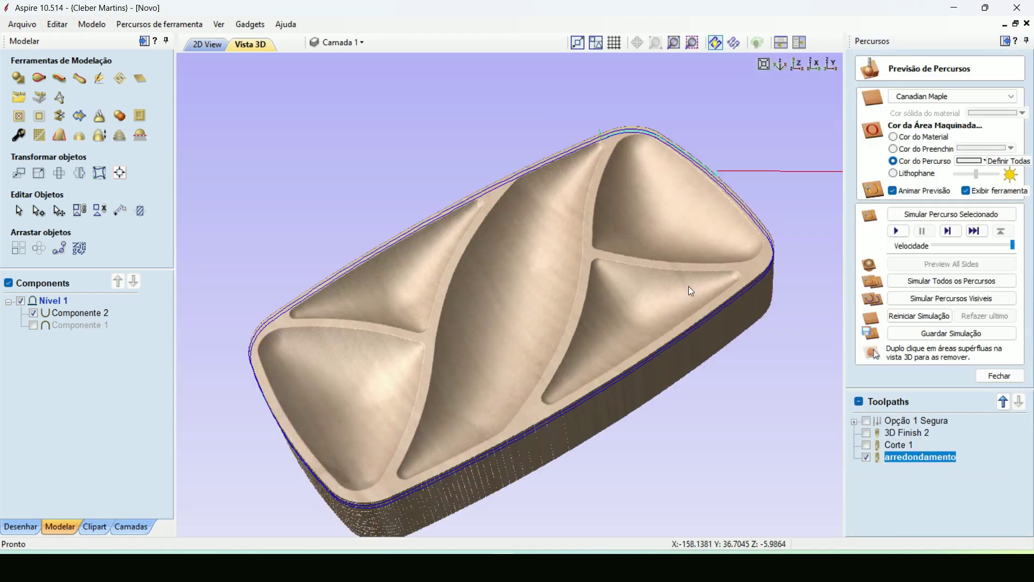
scroll(694, 286, "up", 2)
left_click_drag(808, 292, 762, 379)
left_click_drag(285, 322, 294, 381)
left_click(909, 318)
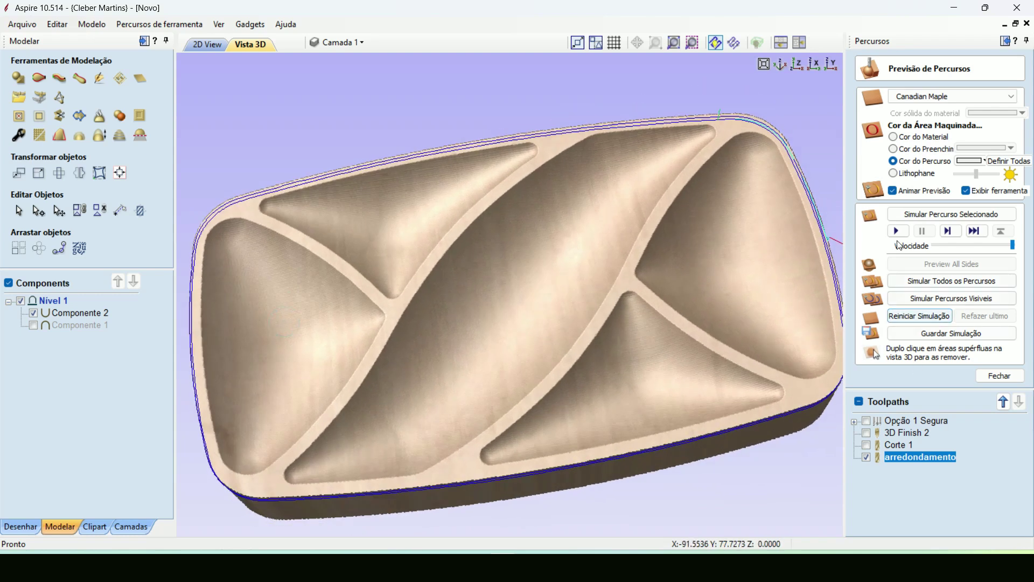
left_click(898, 231)
left_click_drag(827, 364, 829, 284)
left_click_drag(573, 410, 575, 388)
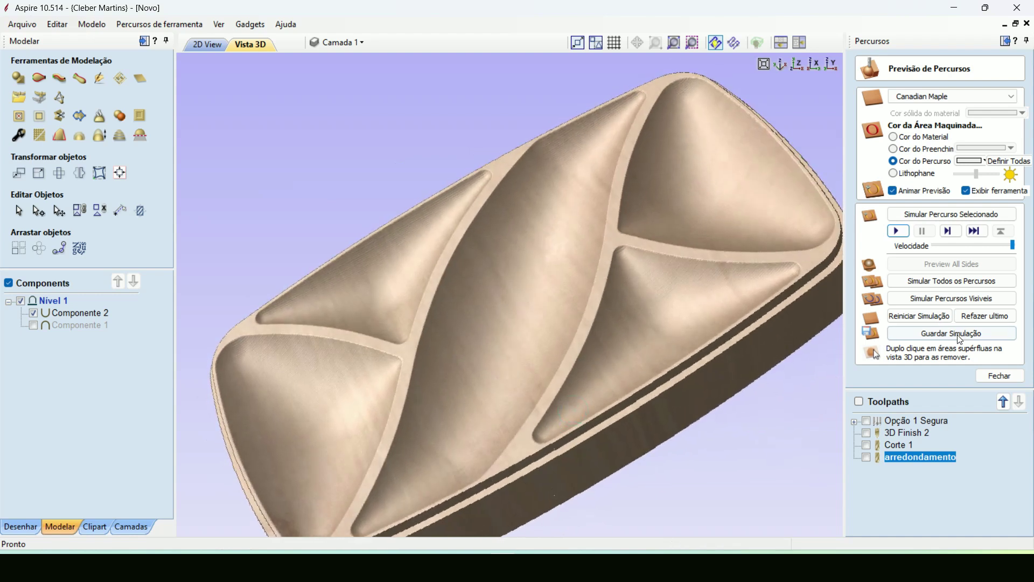
left_click(919, 316)
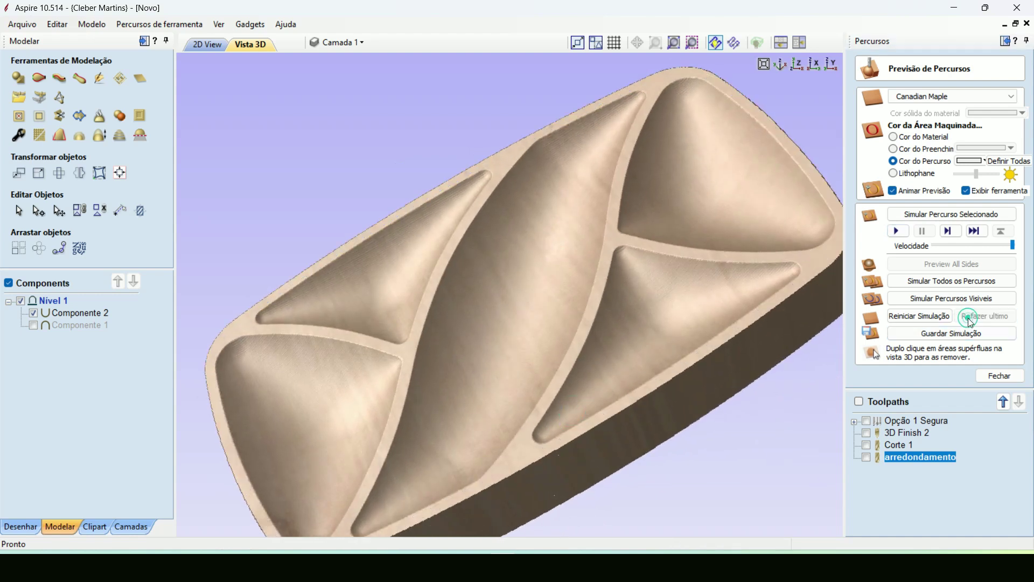
Step: Change the arredondamento toolpath's cutter to Forma (12.7 mm) from the tool database and recalculate it
double_click(899, 456)
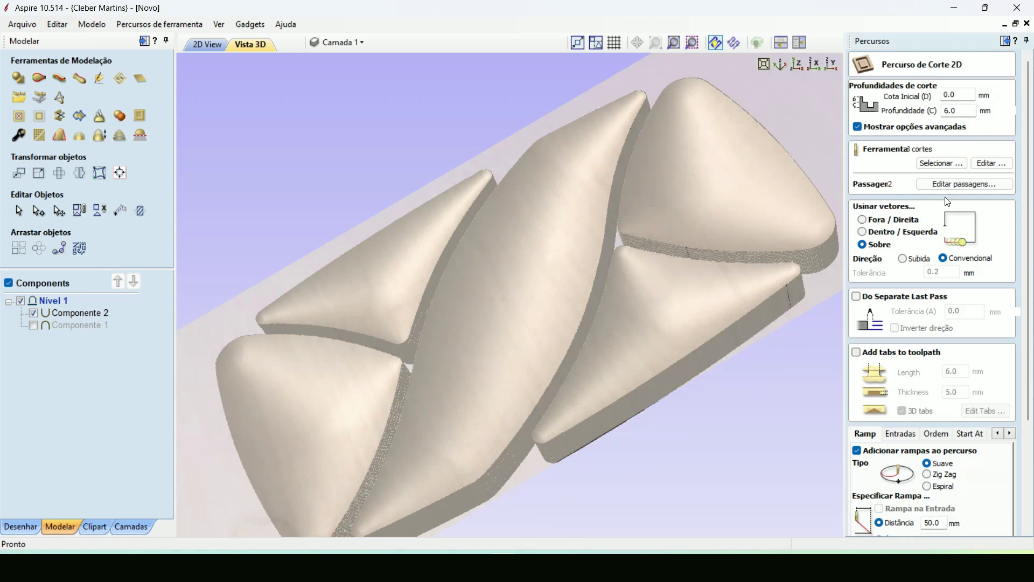
left_click(942, 163)
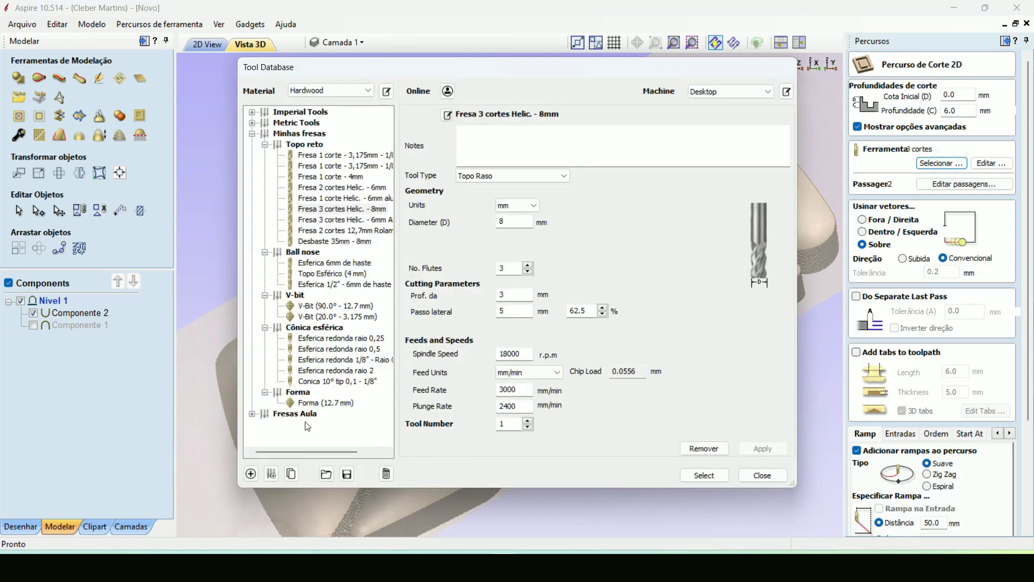
left_click(327, 403)
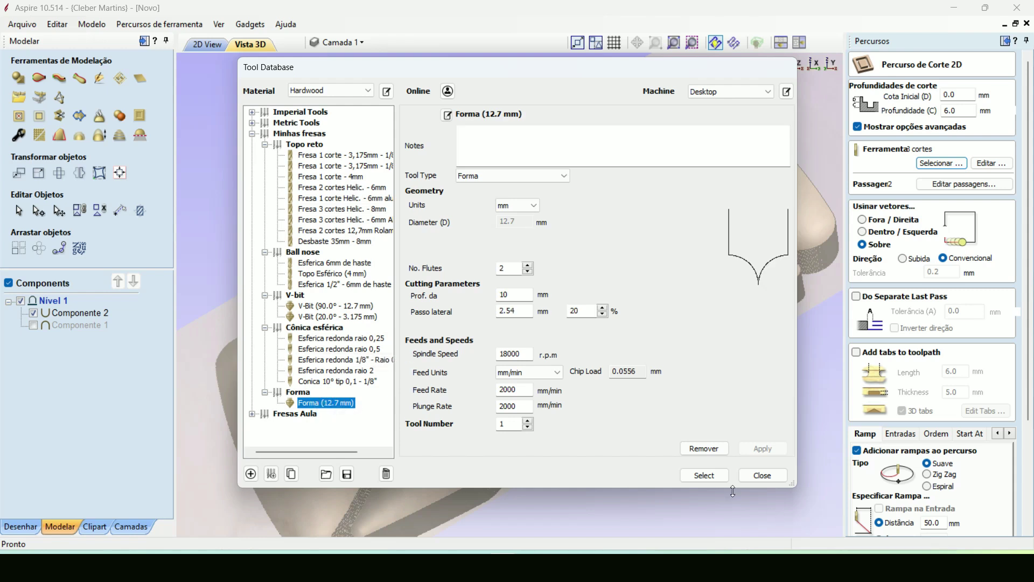
left_click(706, 476)
scroll(1014, 234, "down", 5)
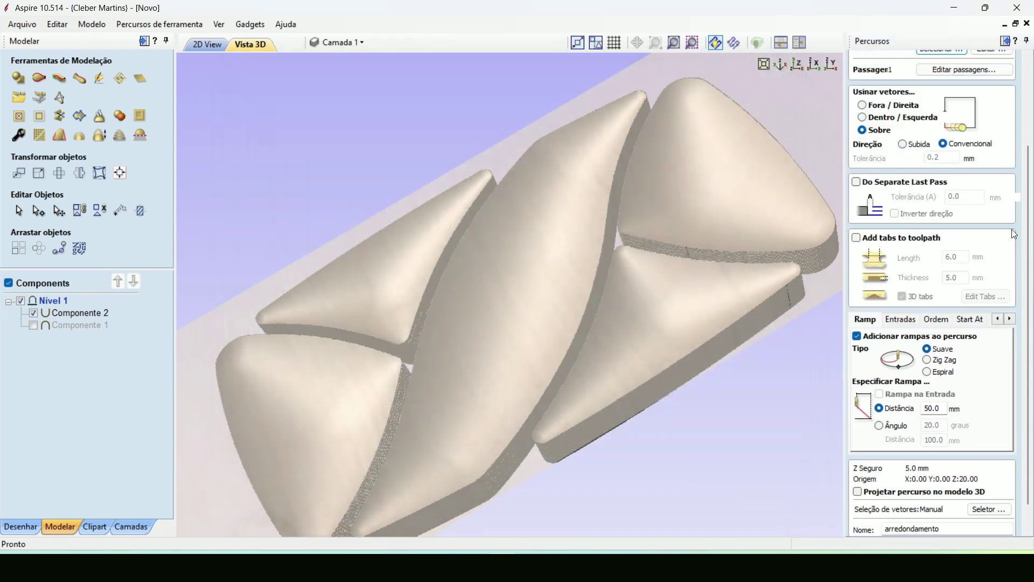
scroll(987, 448, "down", 1)
left_click(892, 523)
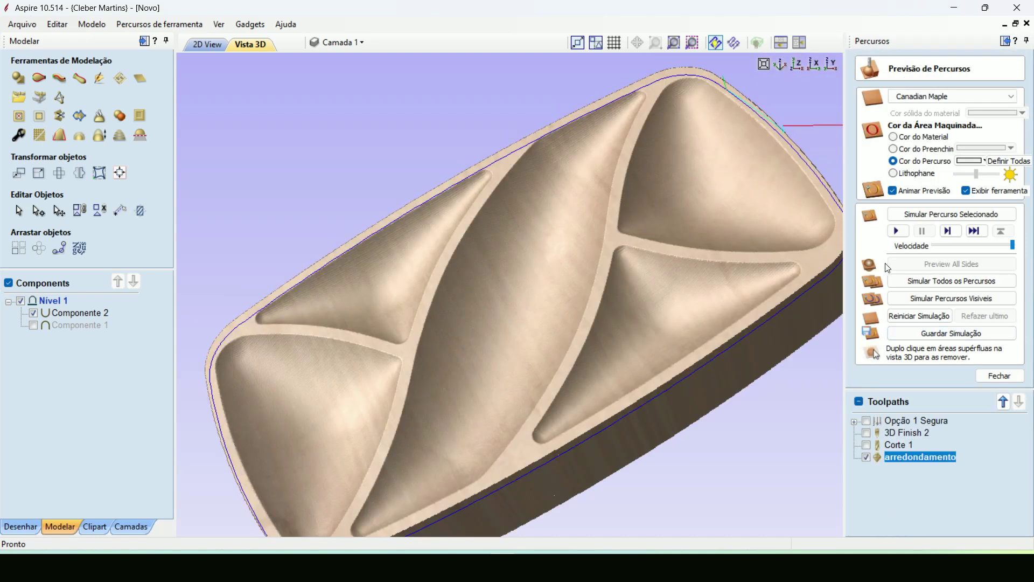
Step: Simulate the arredondamento toolpath with the form cutter and inspect the tray's rounded rim
left_click(898, 231)
scroll(719, 380, "up", 5)
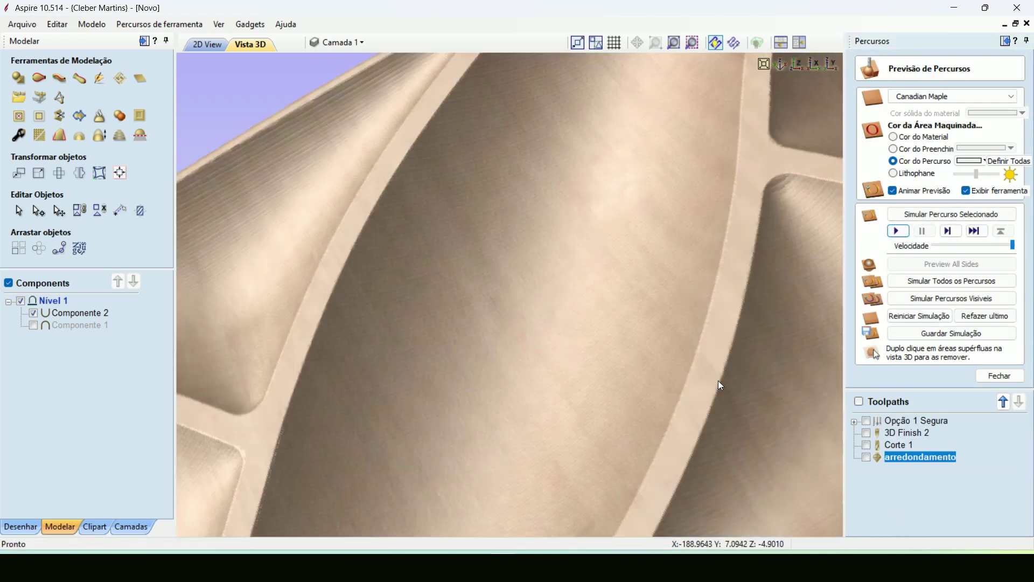
scroll(718, 380, "down", 5)
left_click_drag(402, 459, 424, 368)
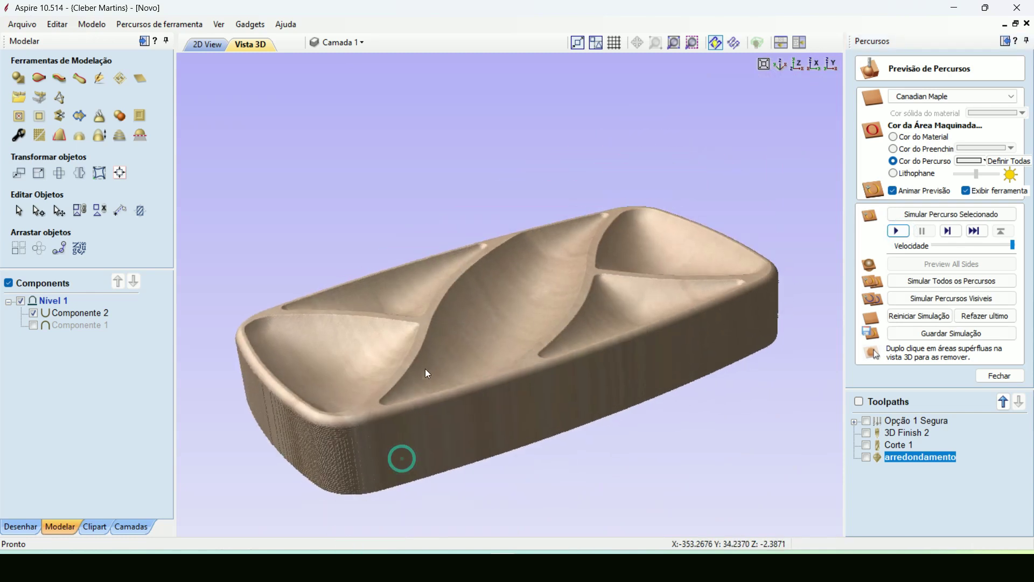
left_click_drag(600, 356, 515, 452)
left_click(908, 433)
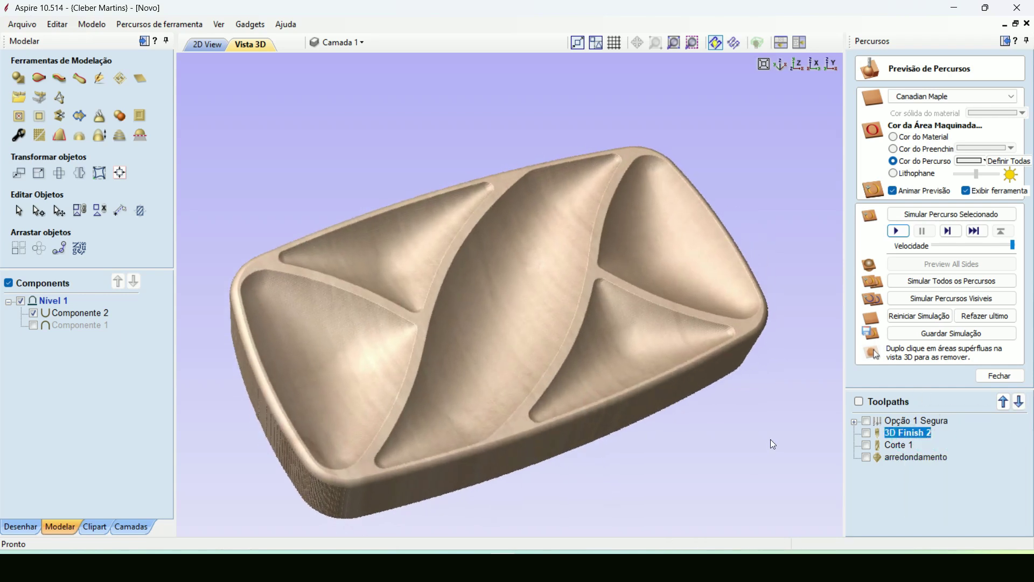
scroll(721, 434, "down", 2)
left_click_drag(669, 434, 503, 368)
scroll(501, 360, "up", 2)
mouse_move(476, 436)
left_mouse_down()
mouse_move(471, 461)
mouse_move(471, 449)
left_mouse_up()
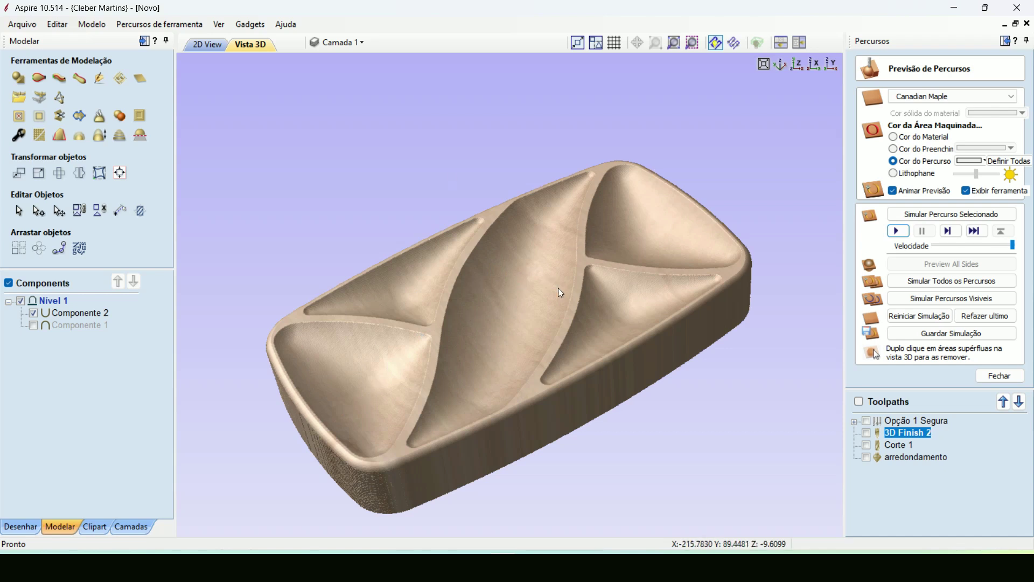
left_click_drag(552, 316, 297, 397)
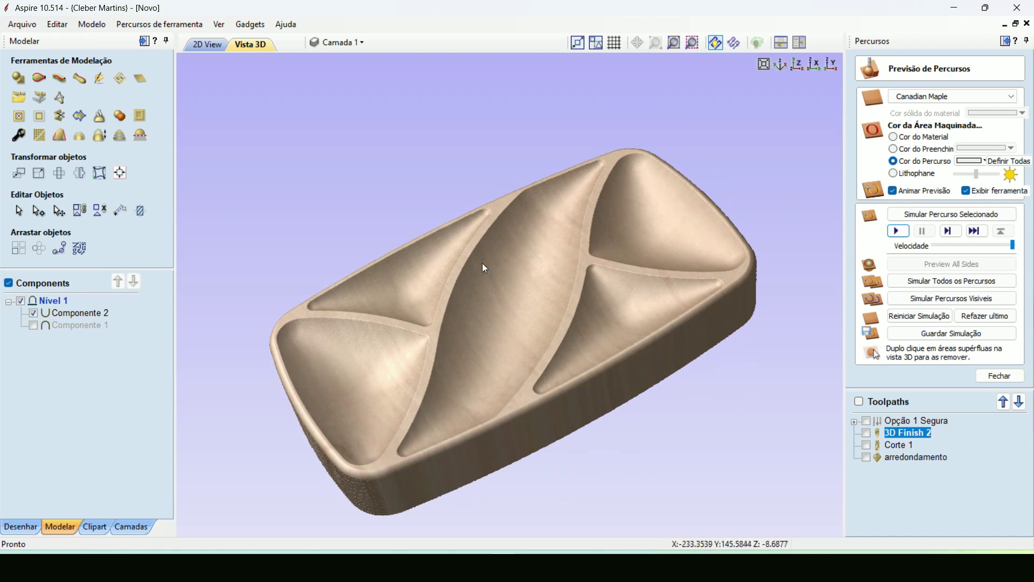